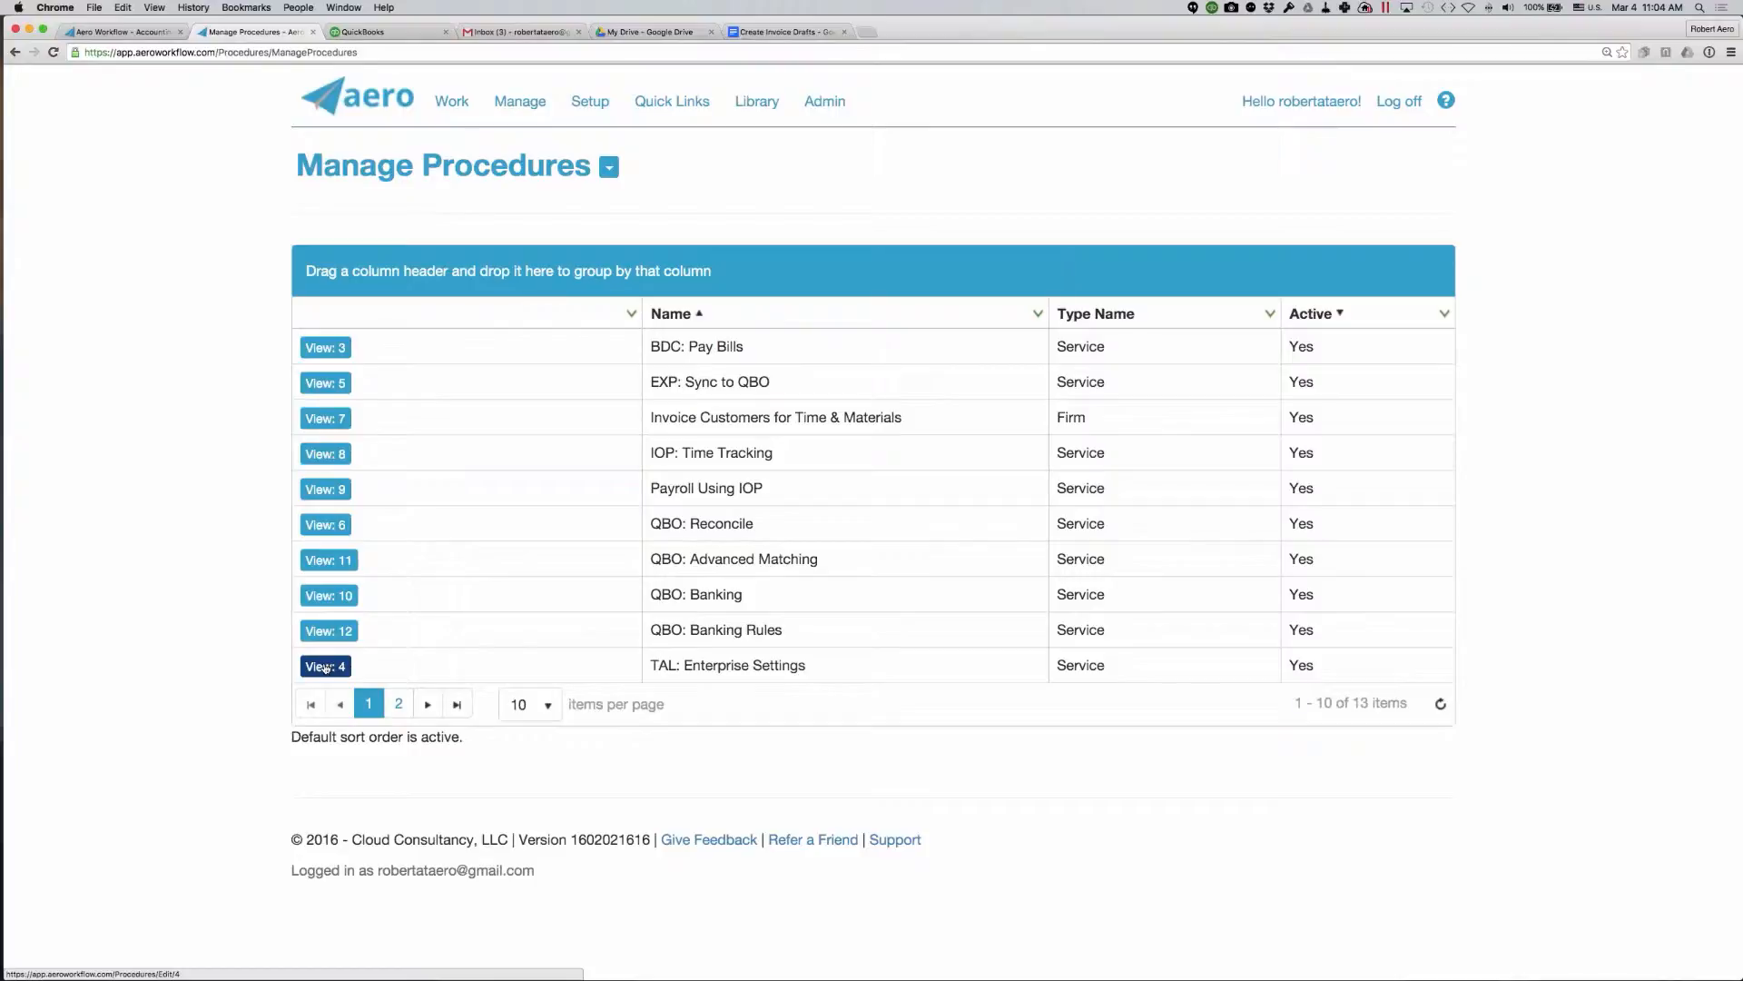
- Open the "QBO: Banking Rules" procedure and read through its description, including the formatting, embedded images and condition table
click(323, 630)
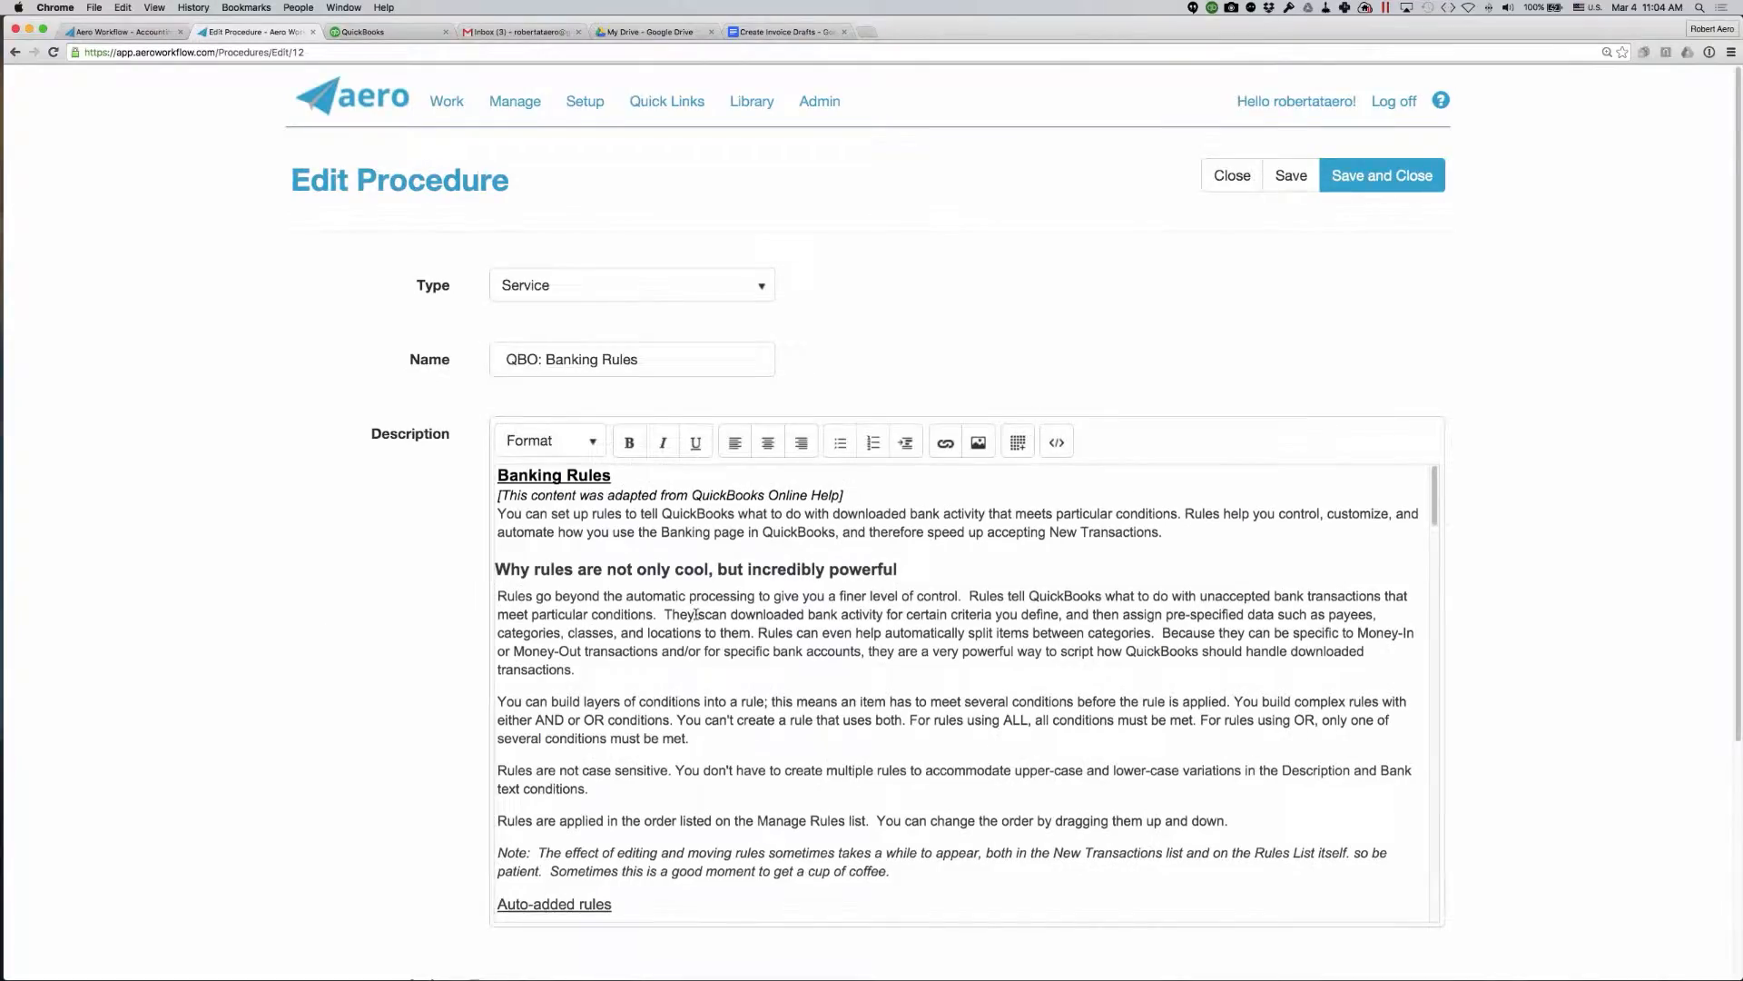
scroll(696, 615, down, 5)
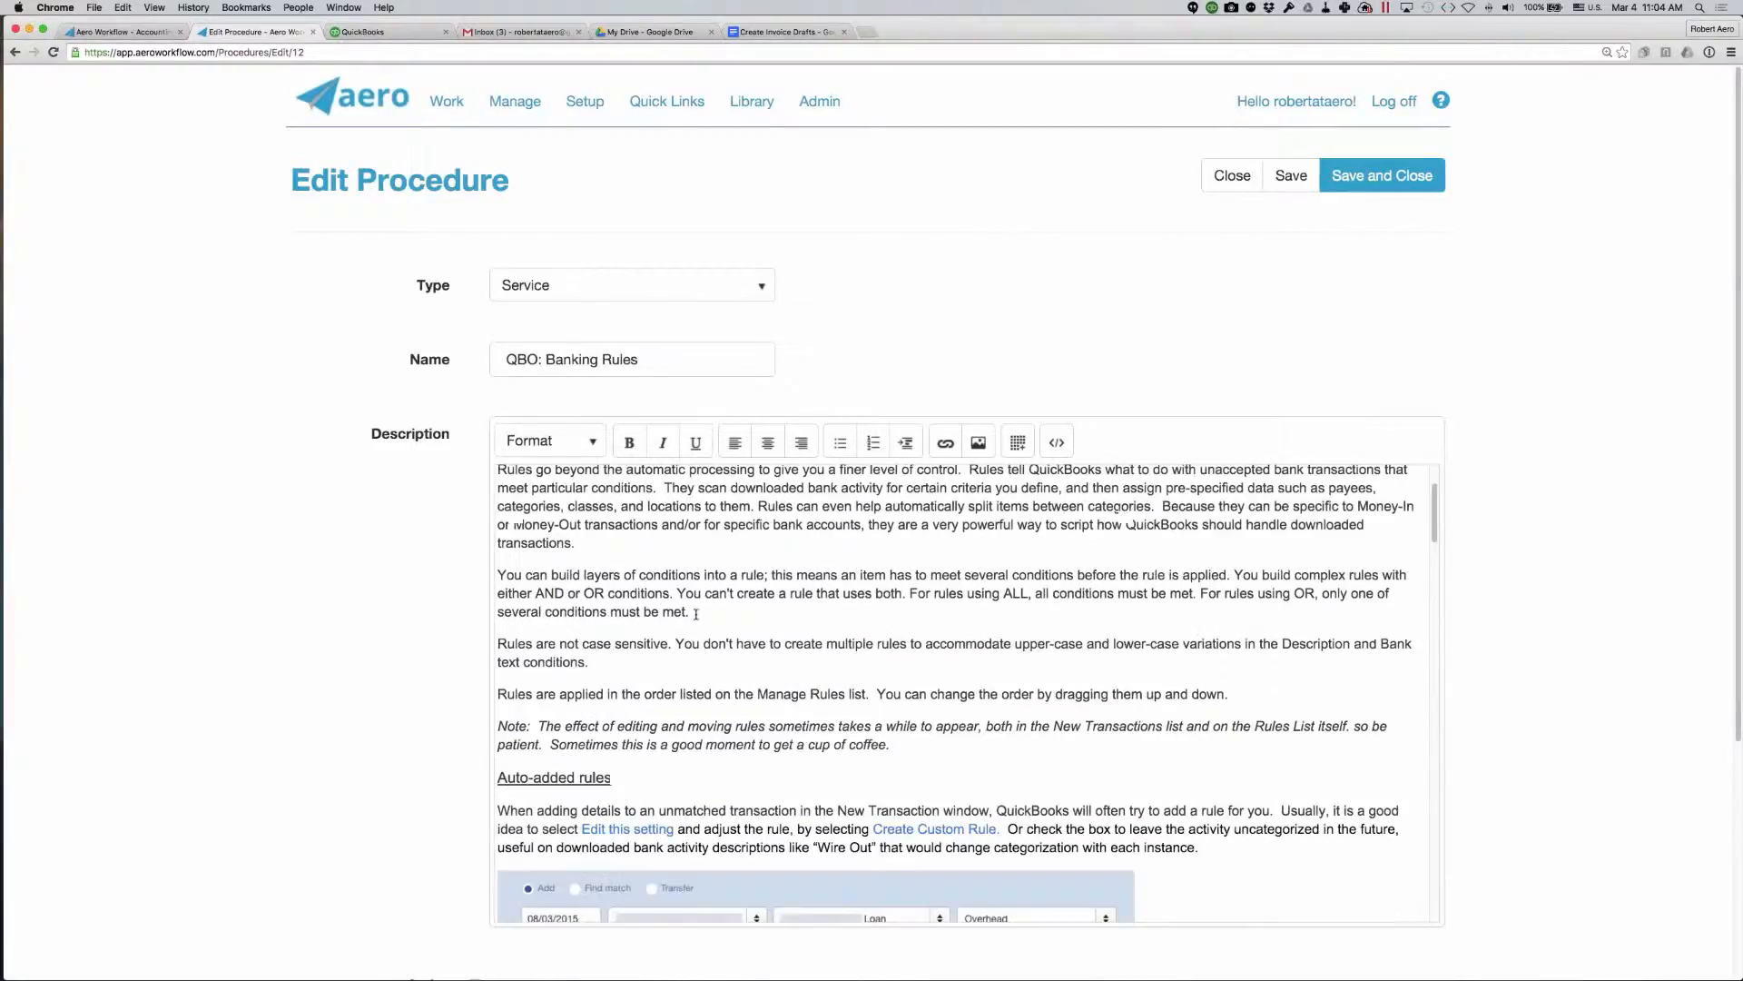
scroll(696, 615, down, 9)
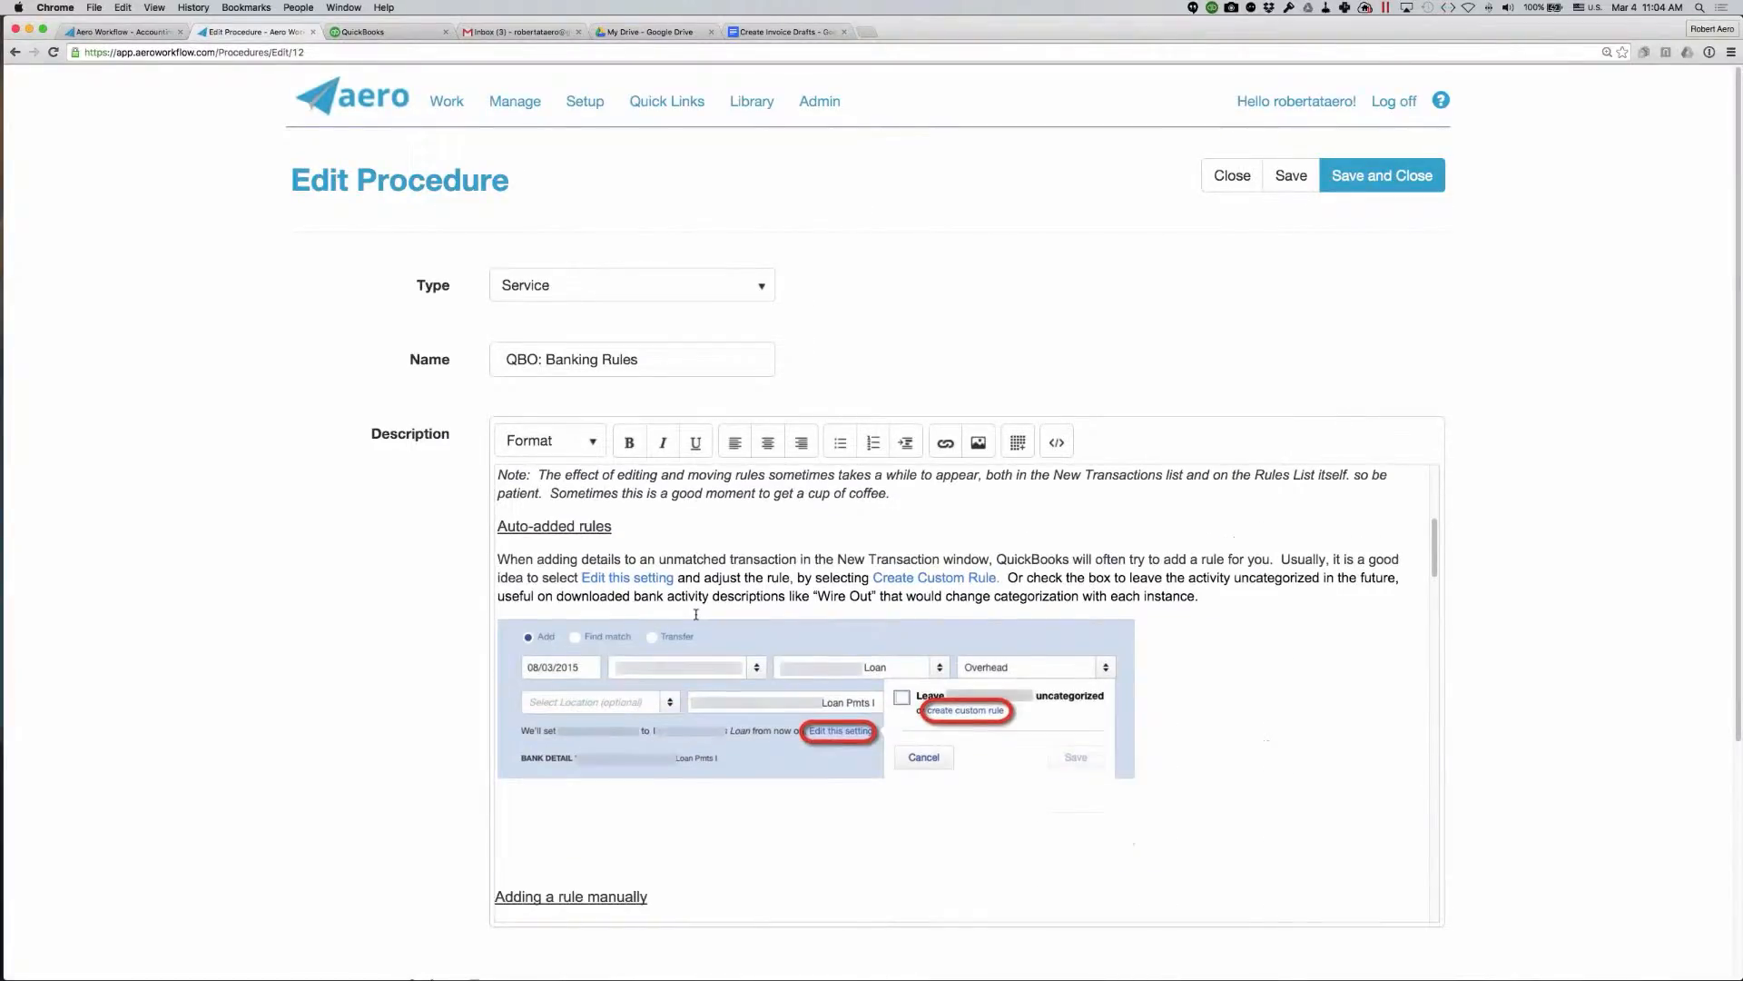
scroll(695, 615, down, 4)
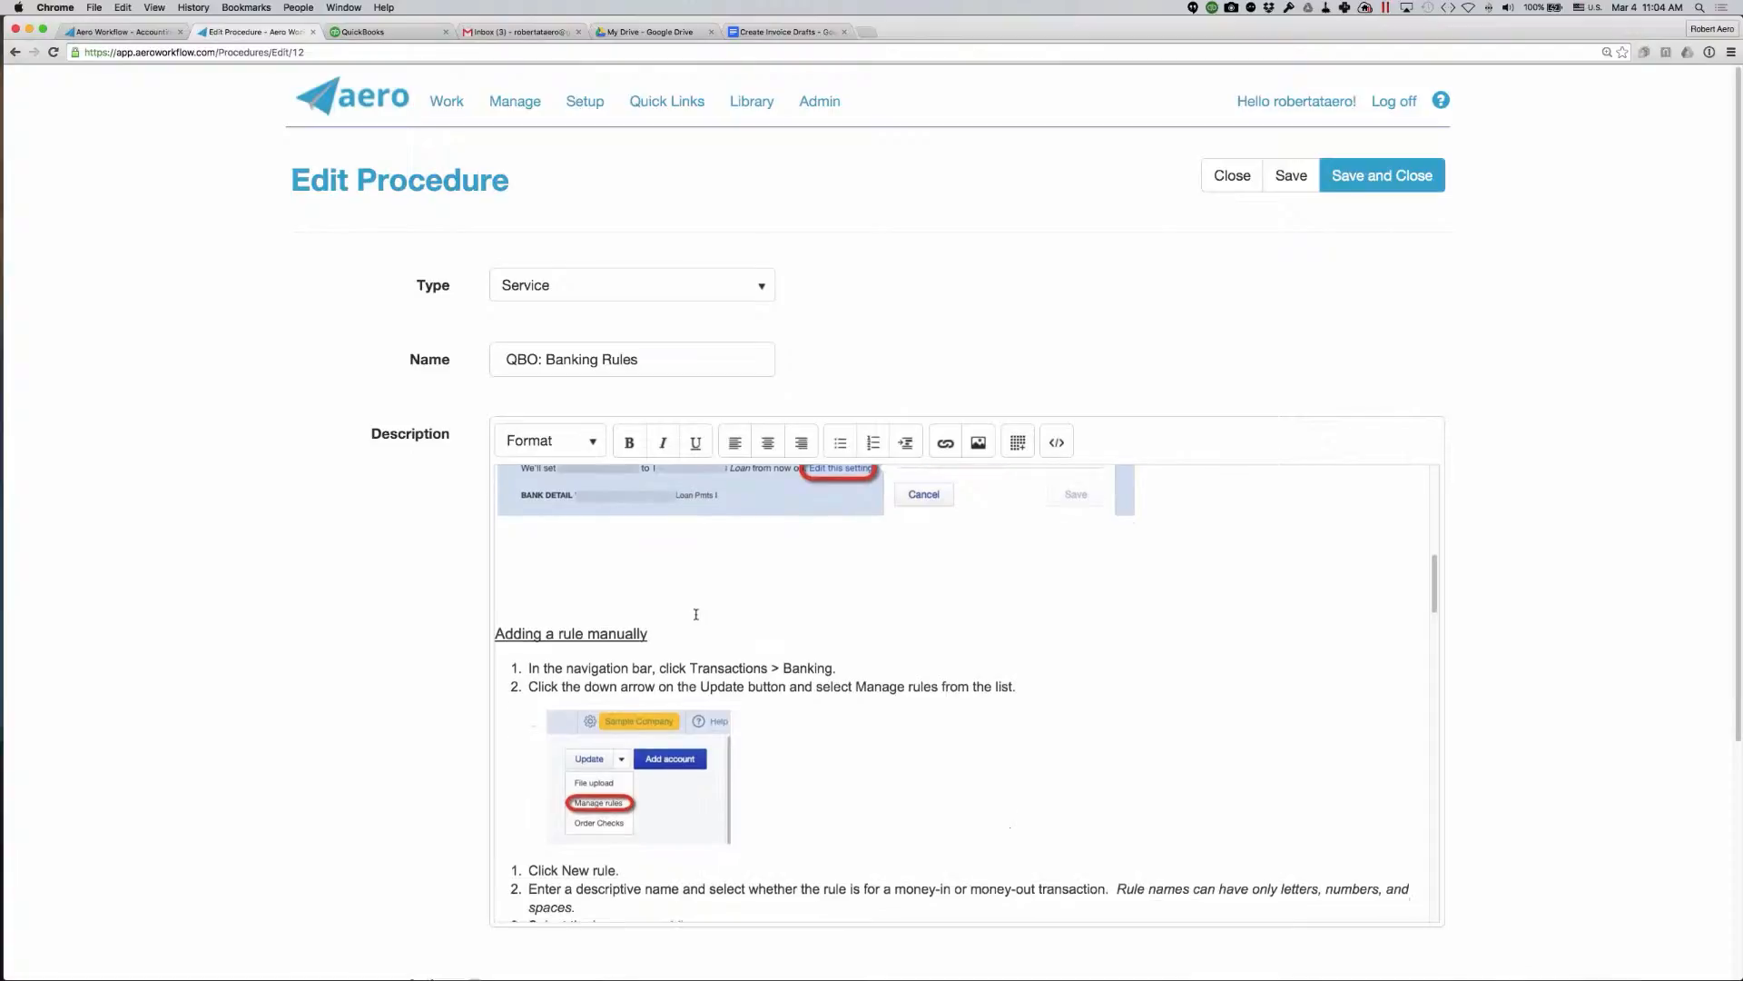
scroll(696, 615, down, 10)
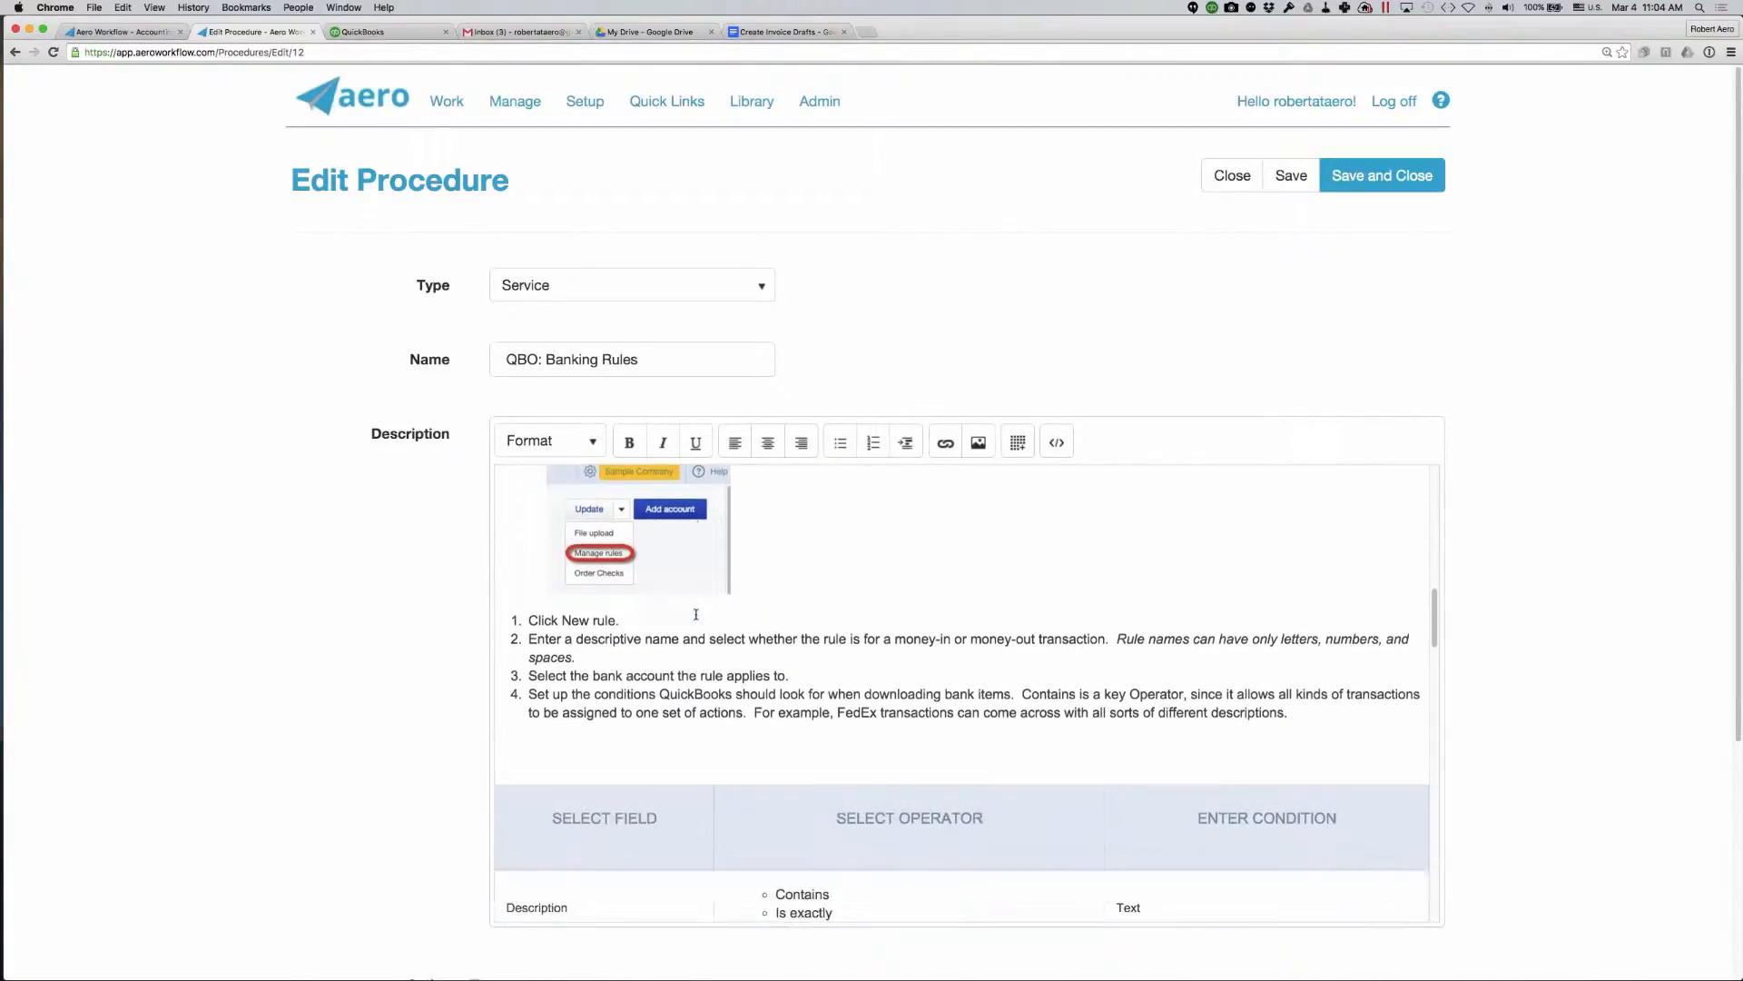
scroll(695, 615, down, 10)
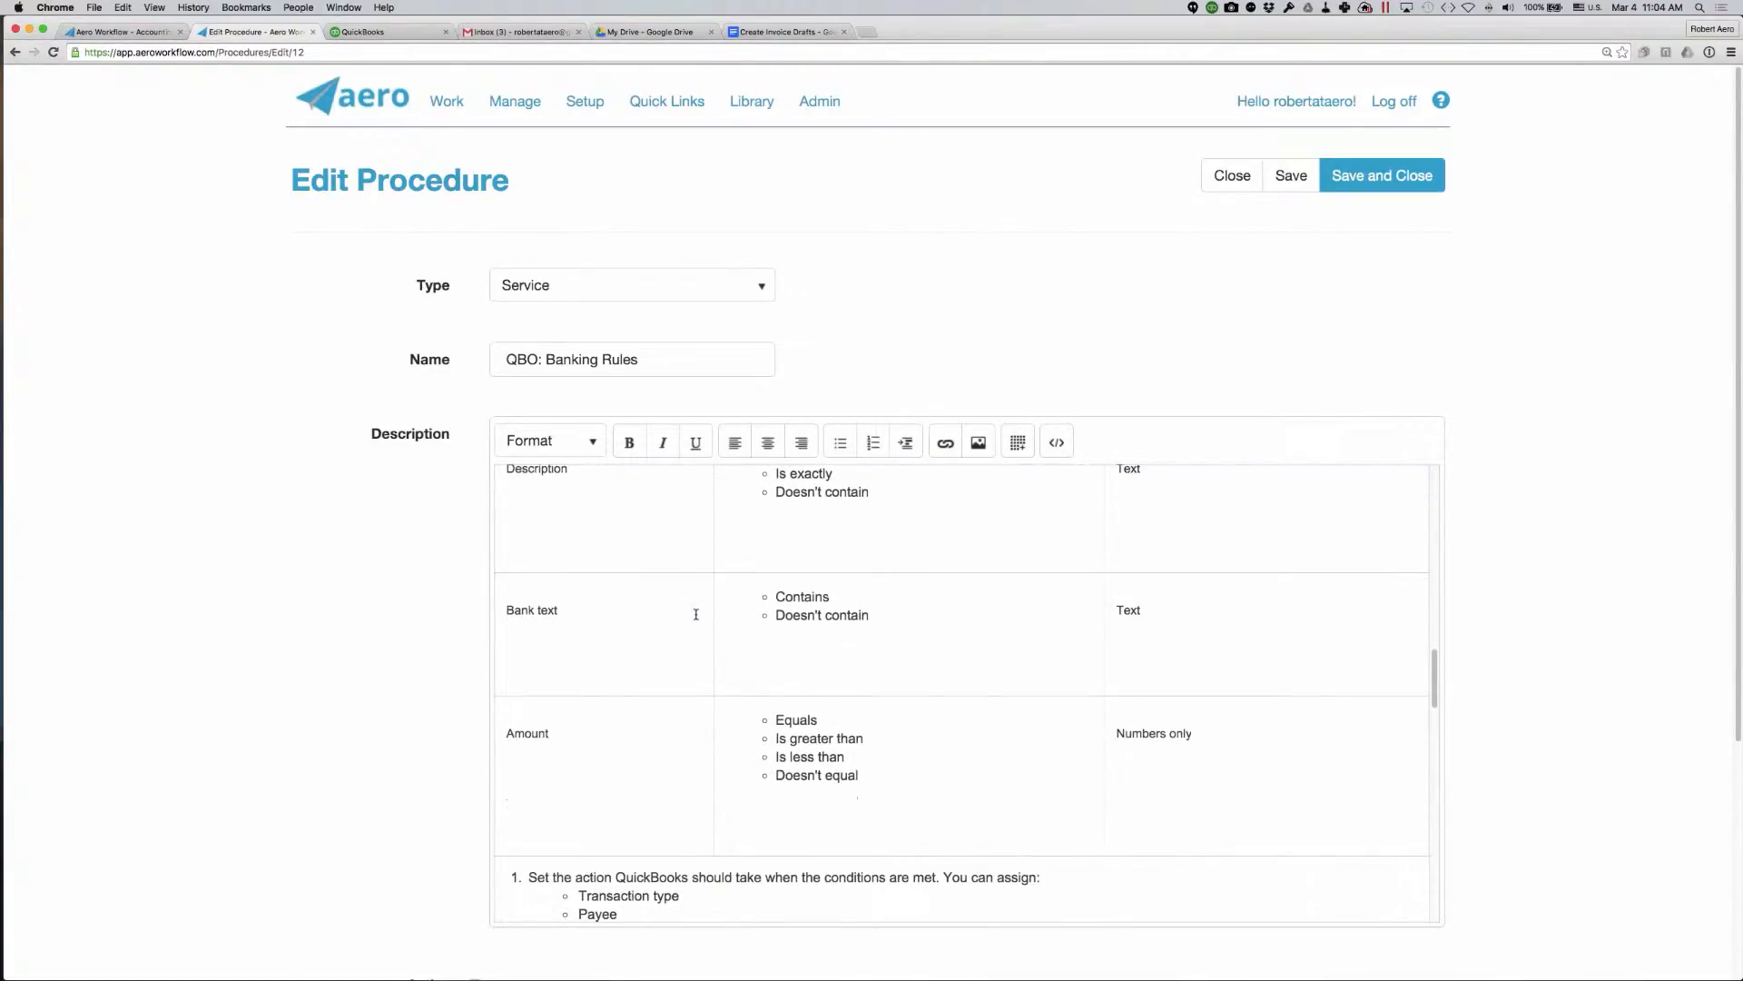
scroll(696, 615, down, 5)
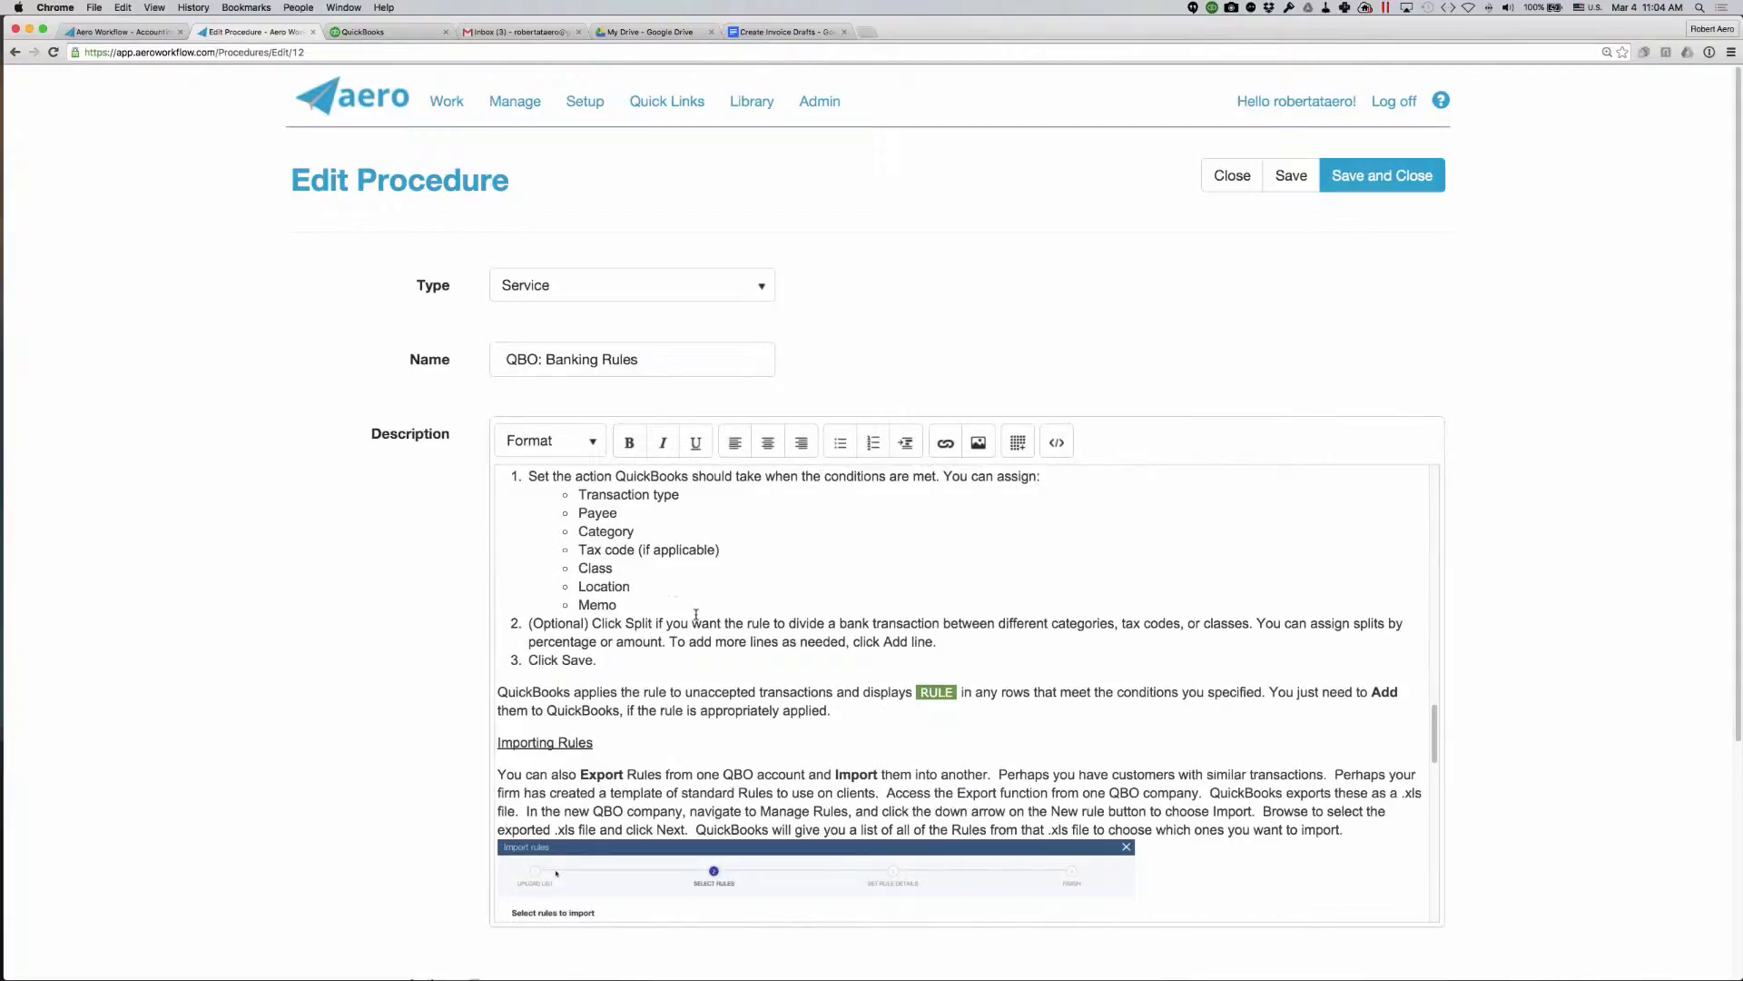
scroll(696, 614, down, 9)
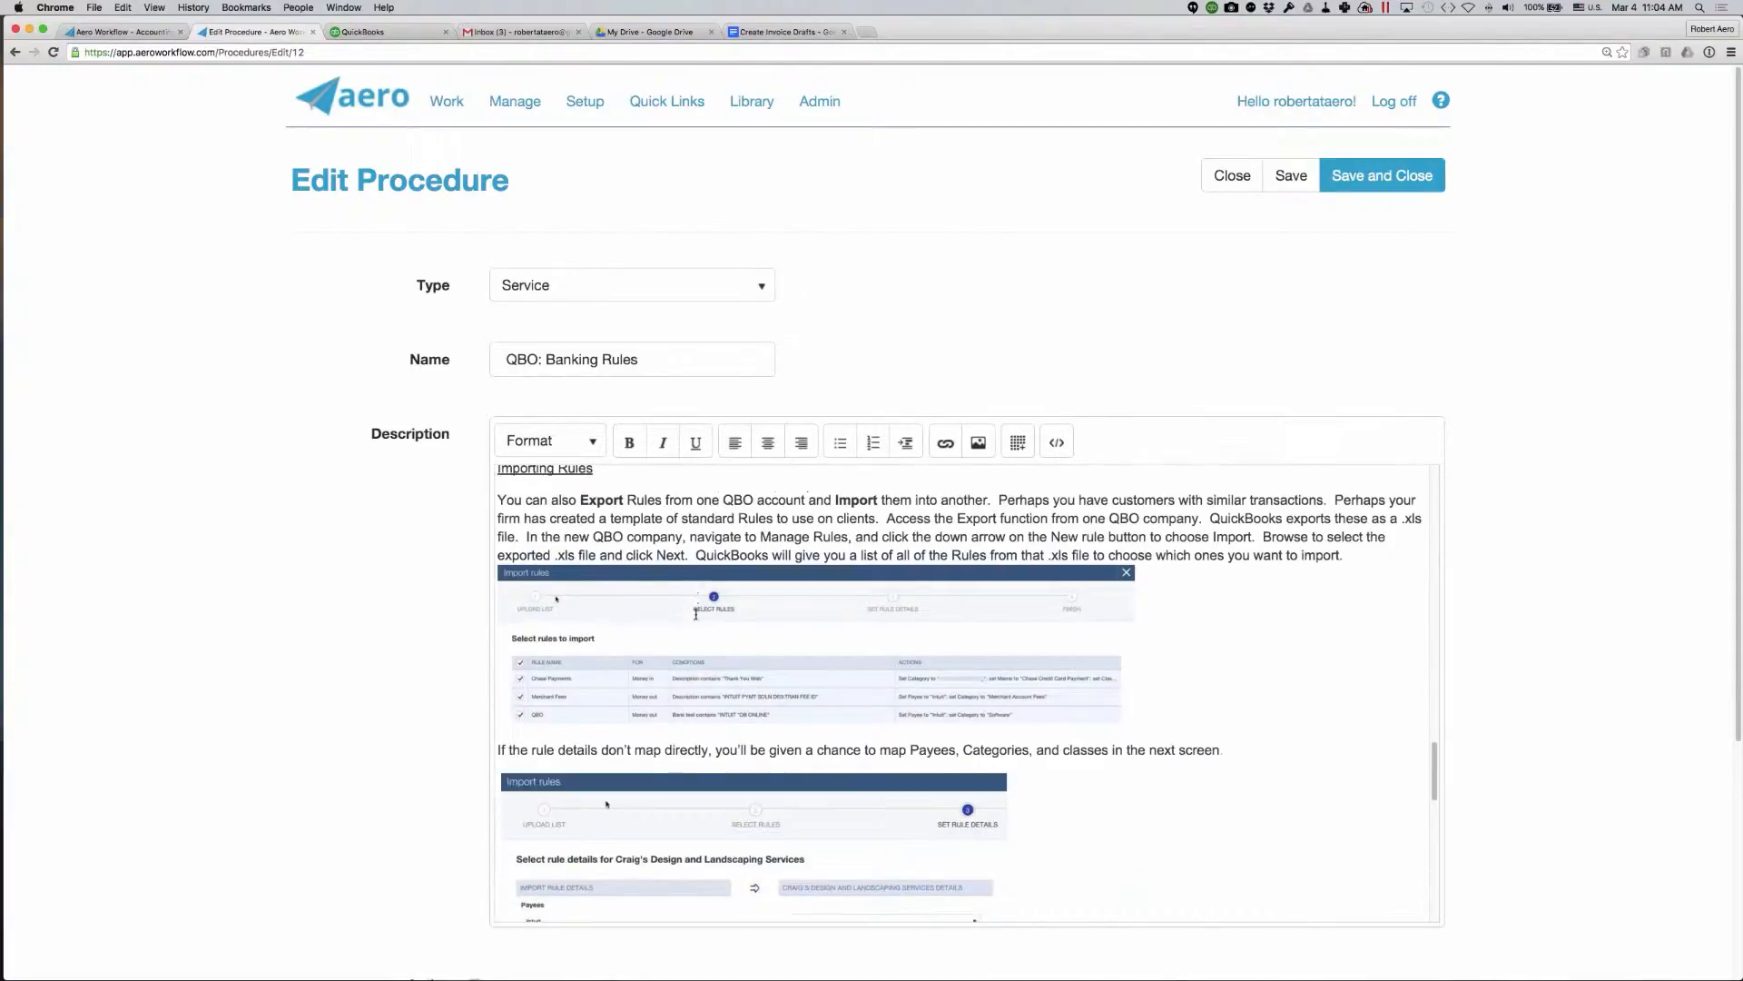
scroll(696, 614, down, 8)
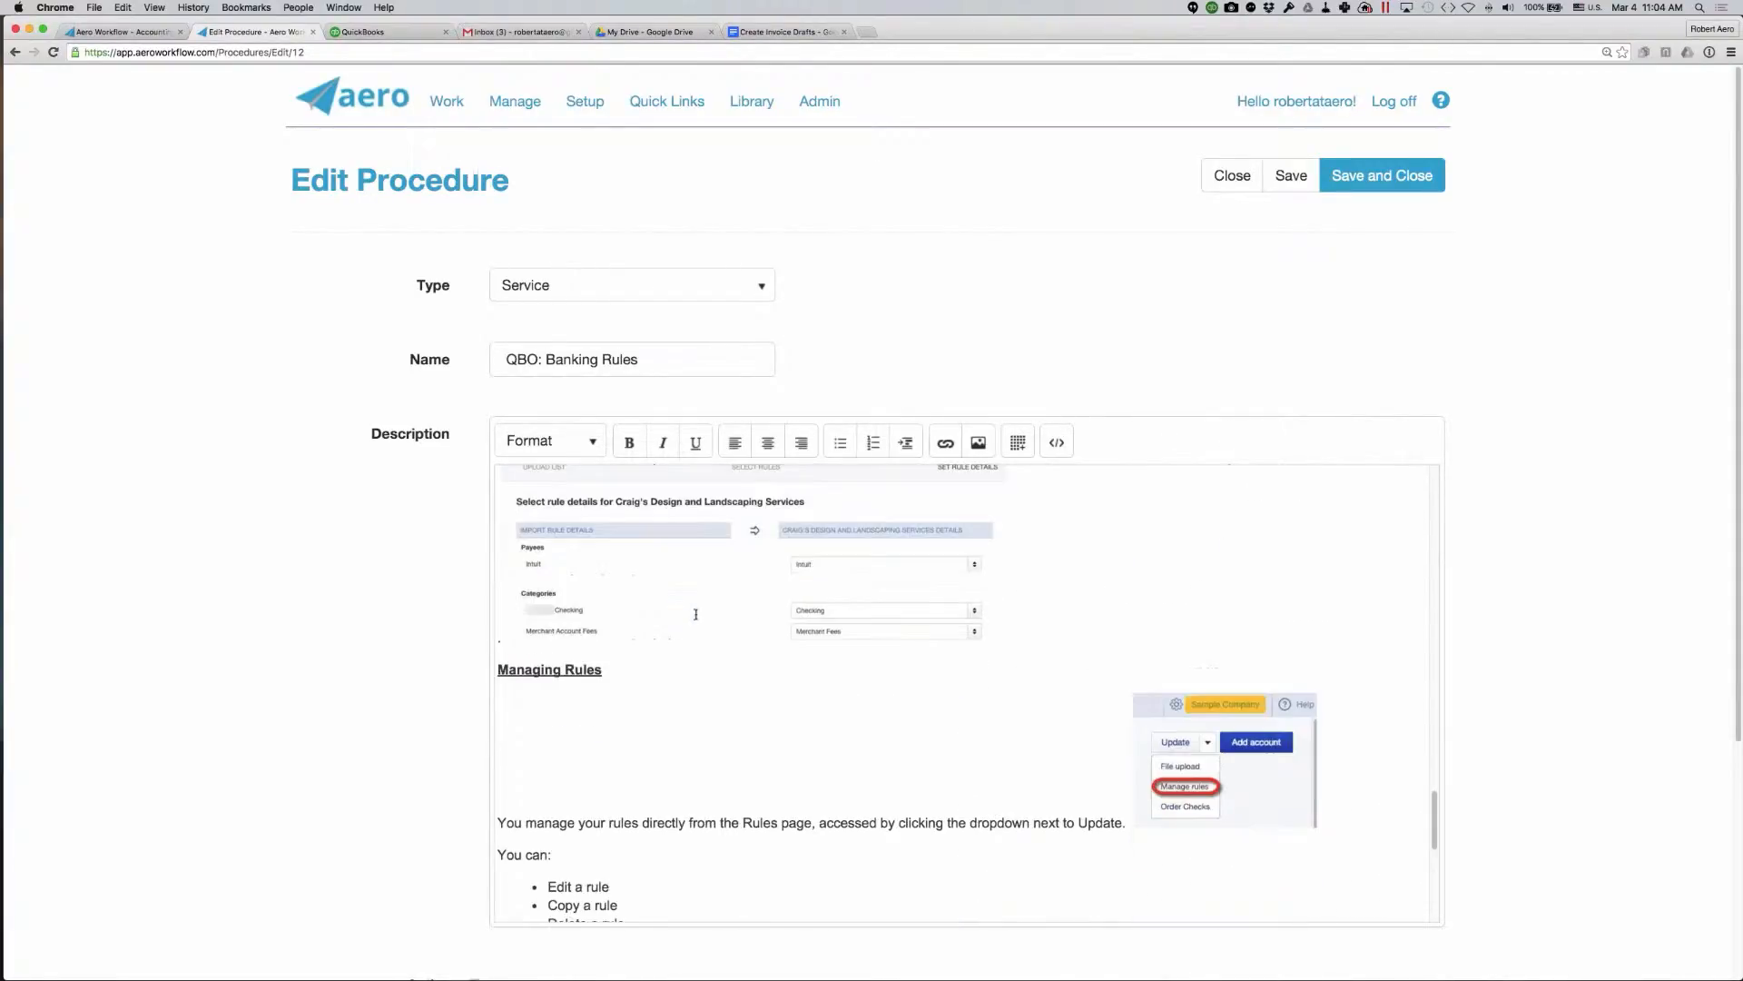
scroll(696, 615, down, 3)
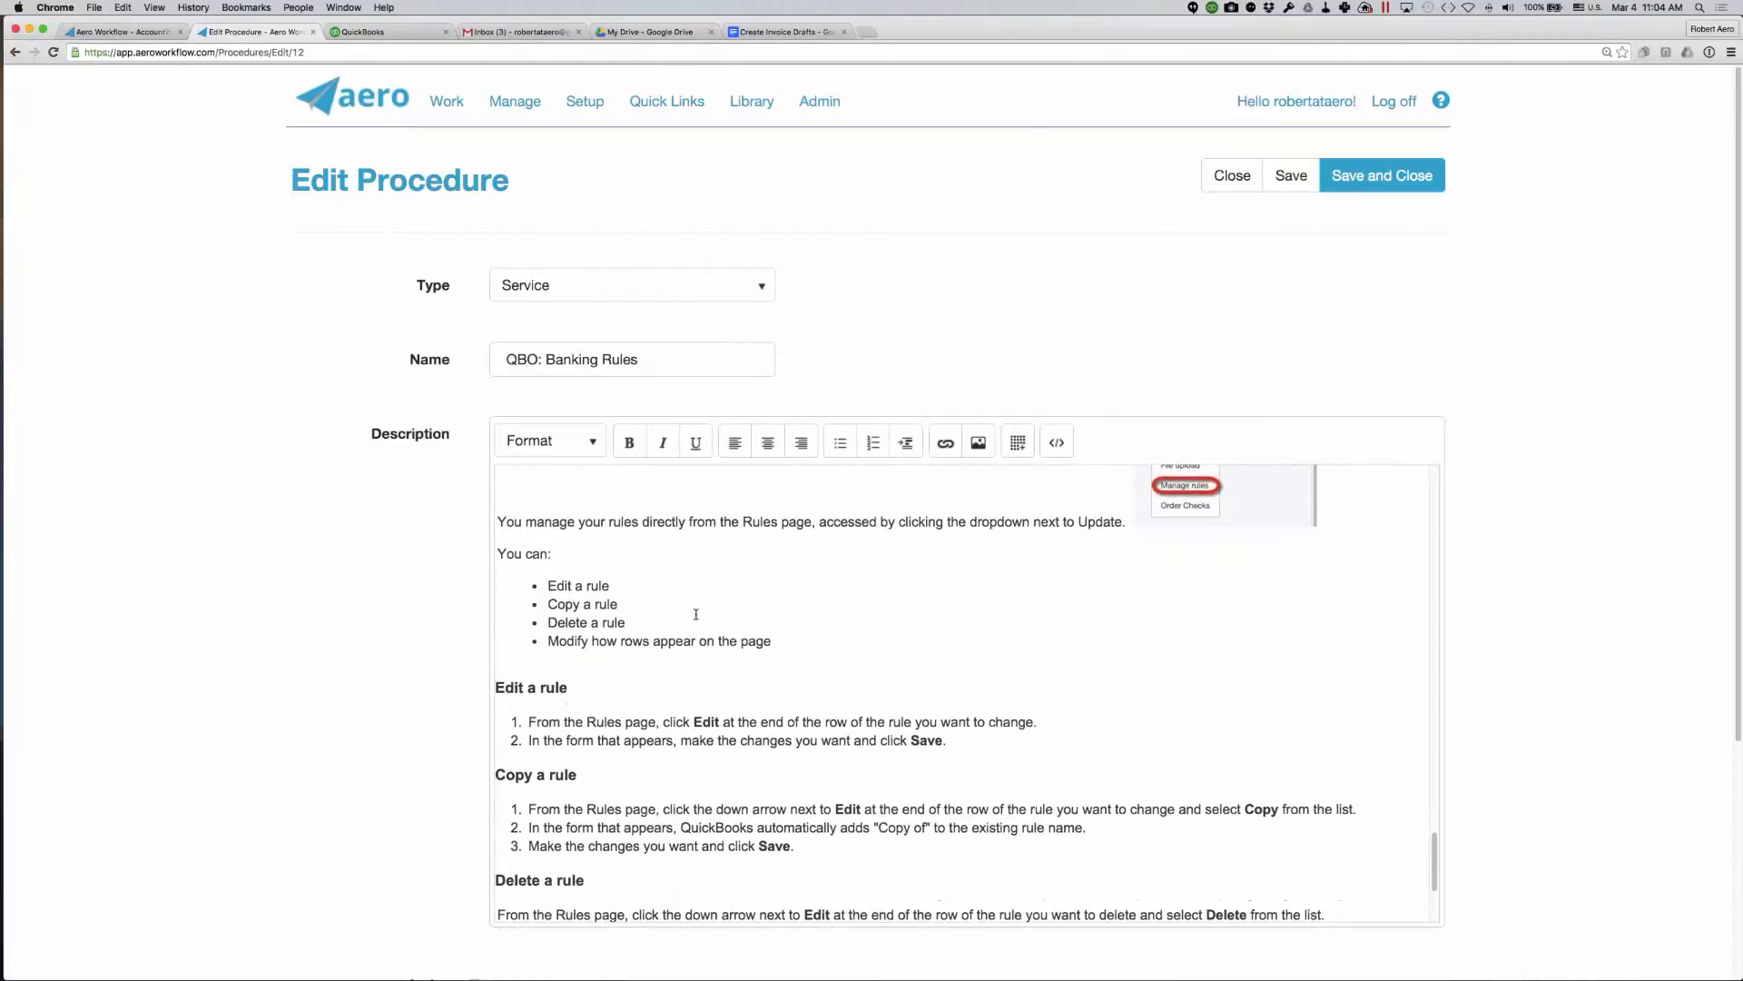
scroll(696, 615, up, 11)
scroll(696, 615, up, 12)
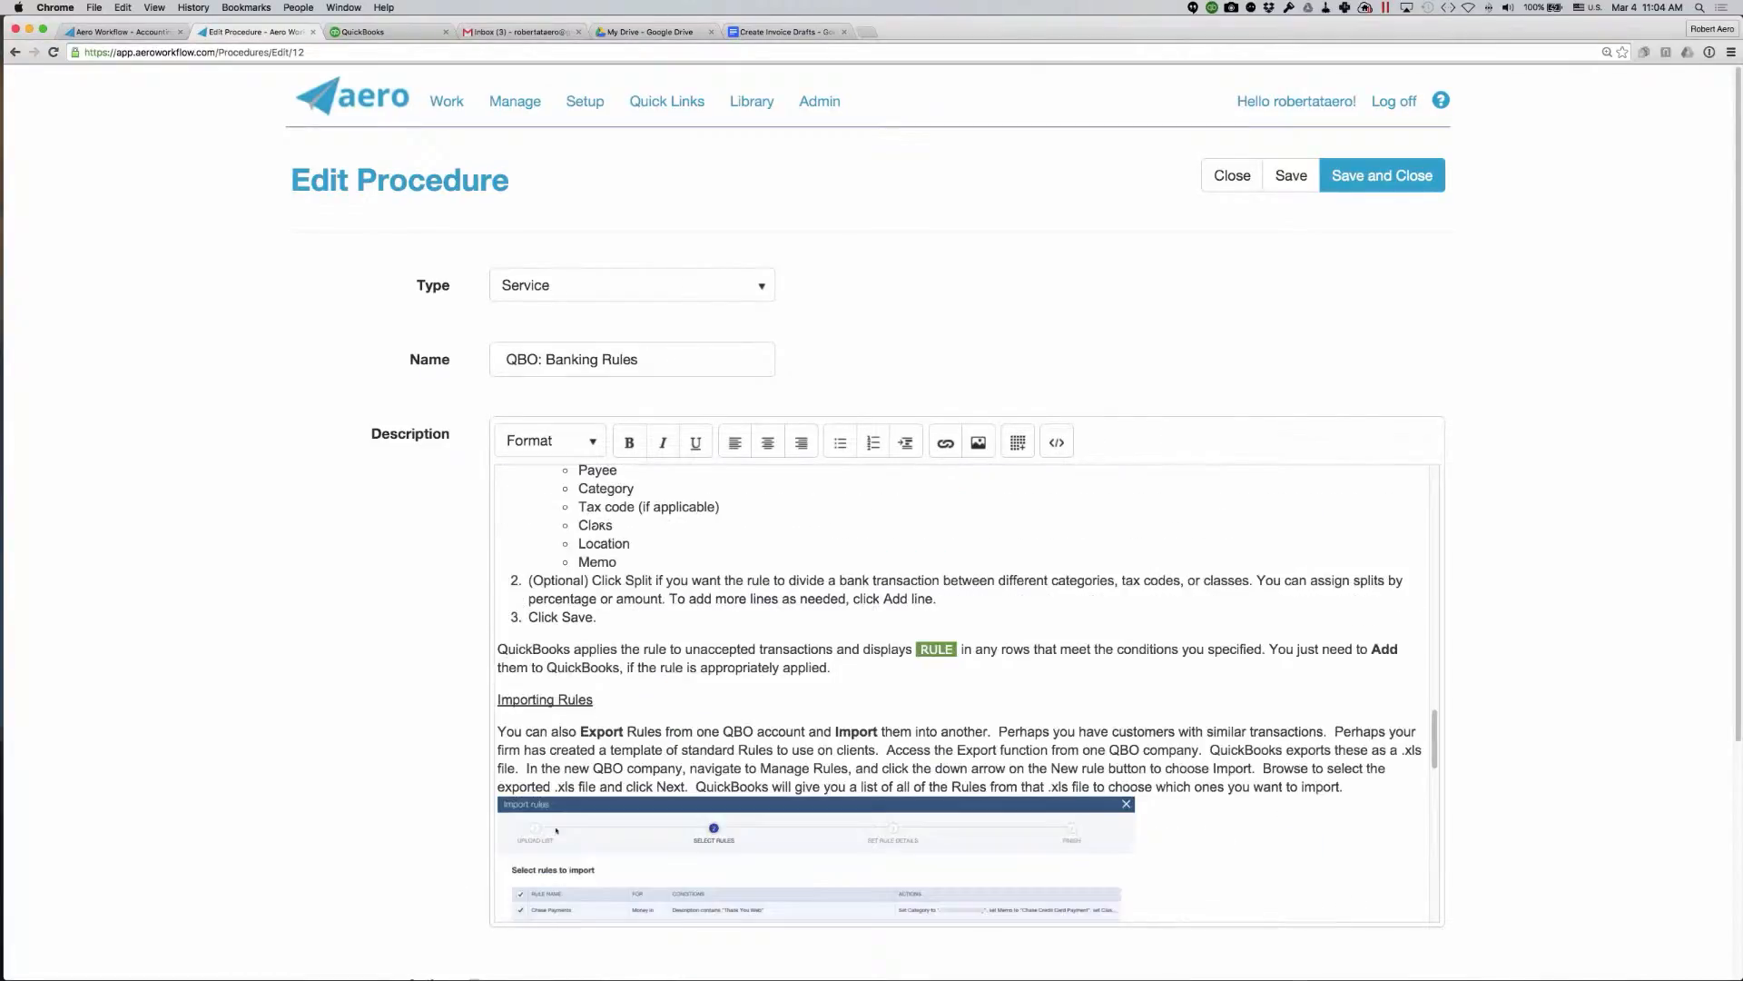
scroll(755, 708, up, 13)
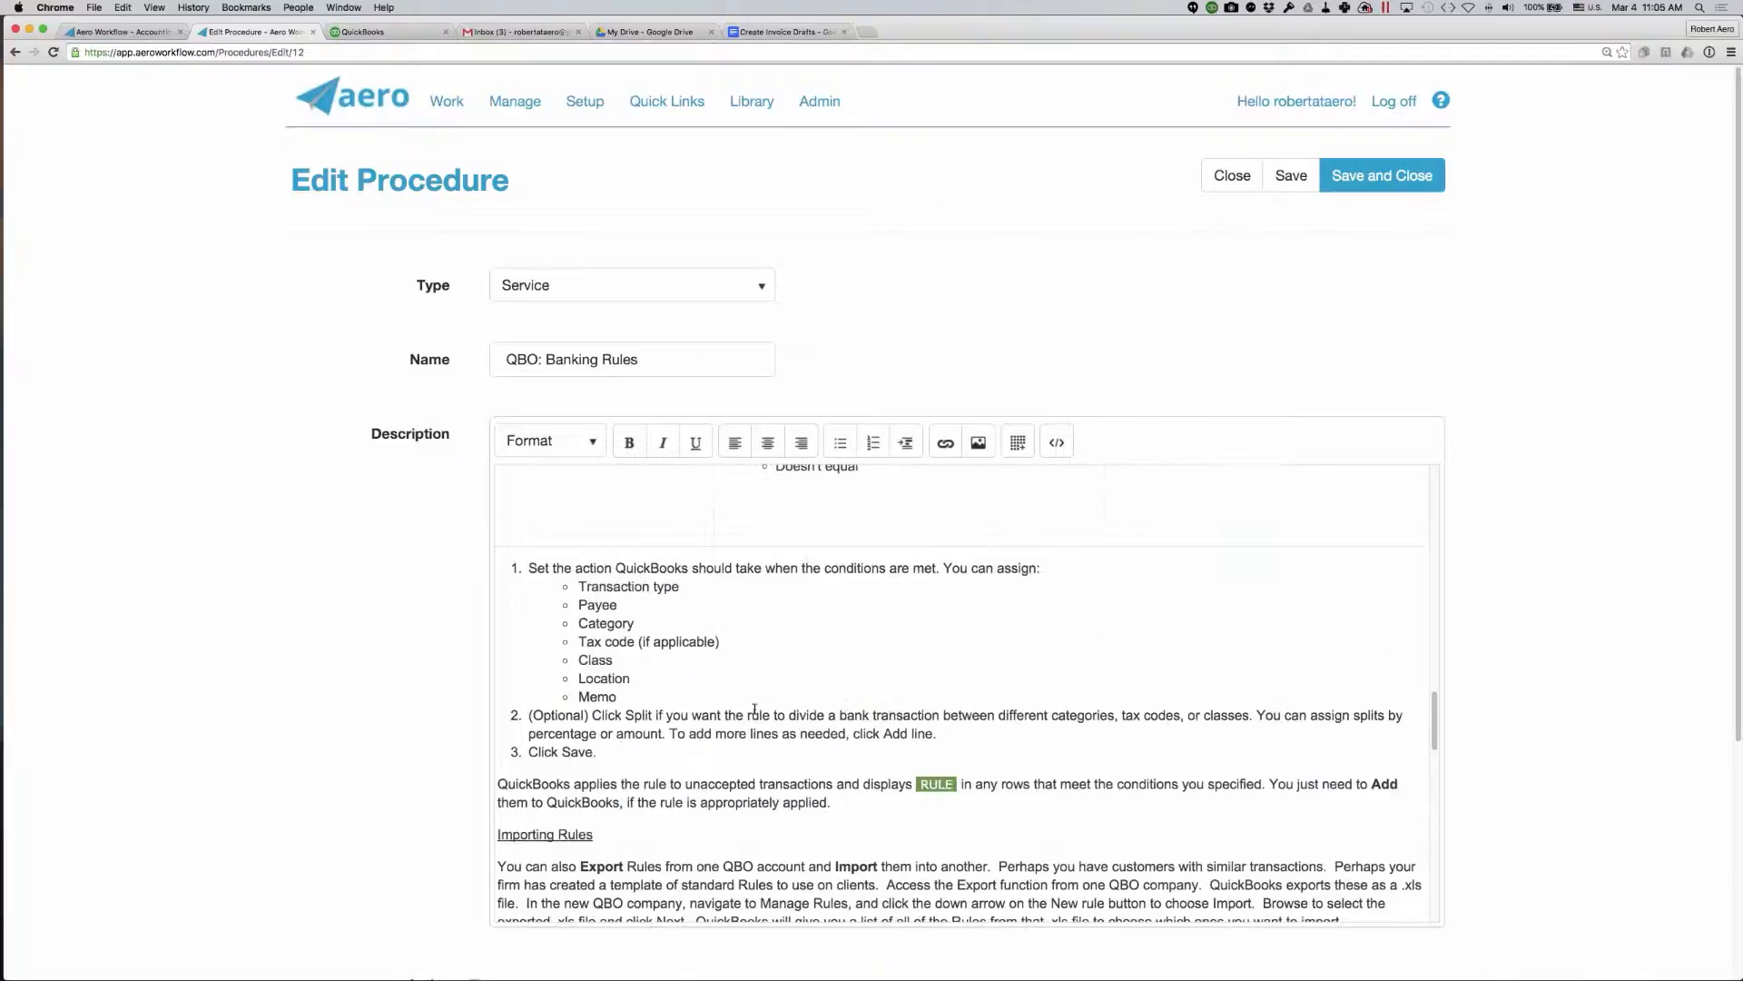
scroll(755, 708, up, 10)
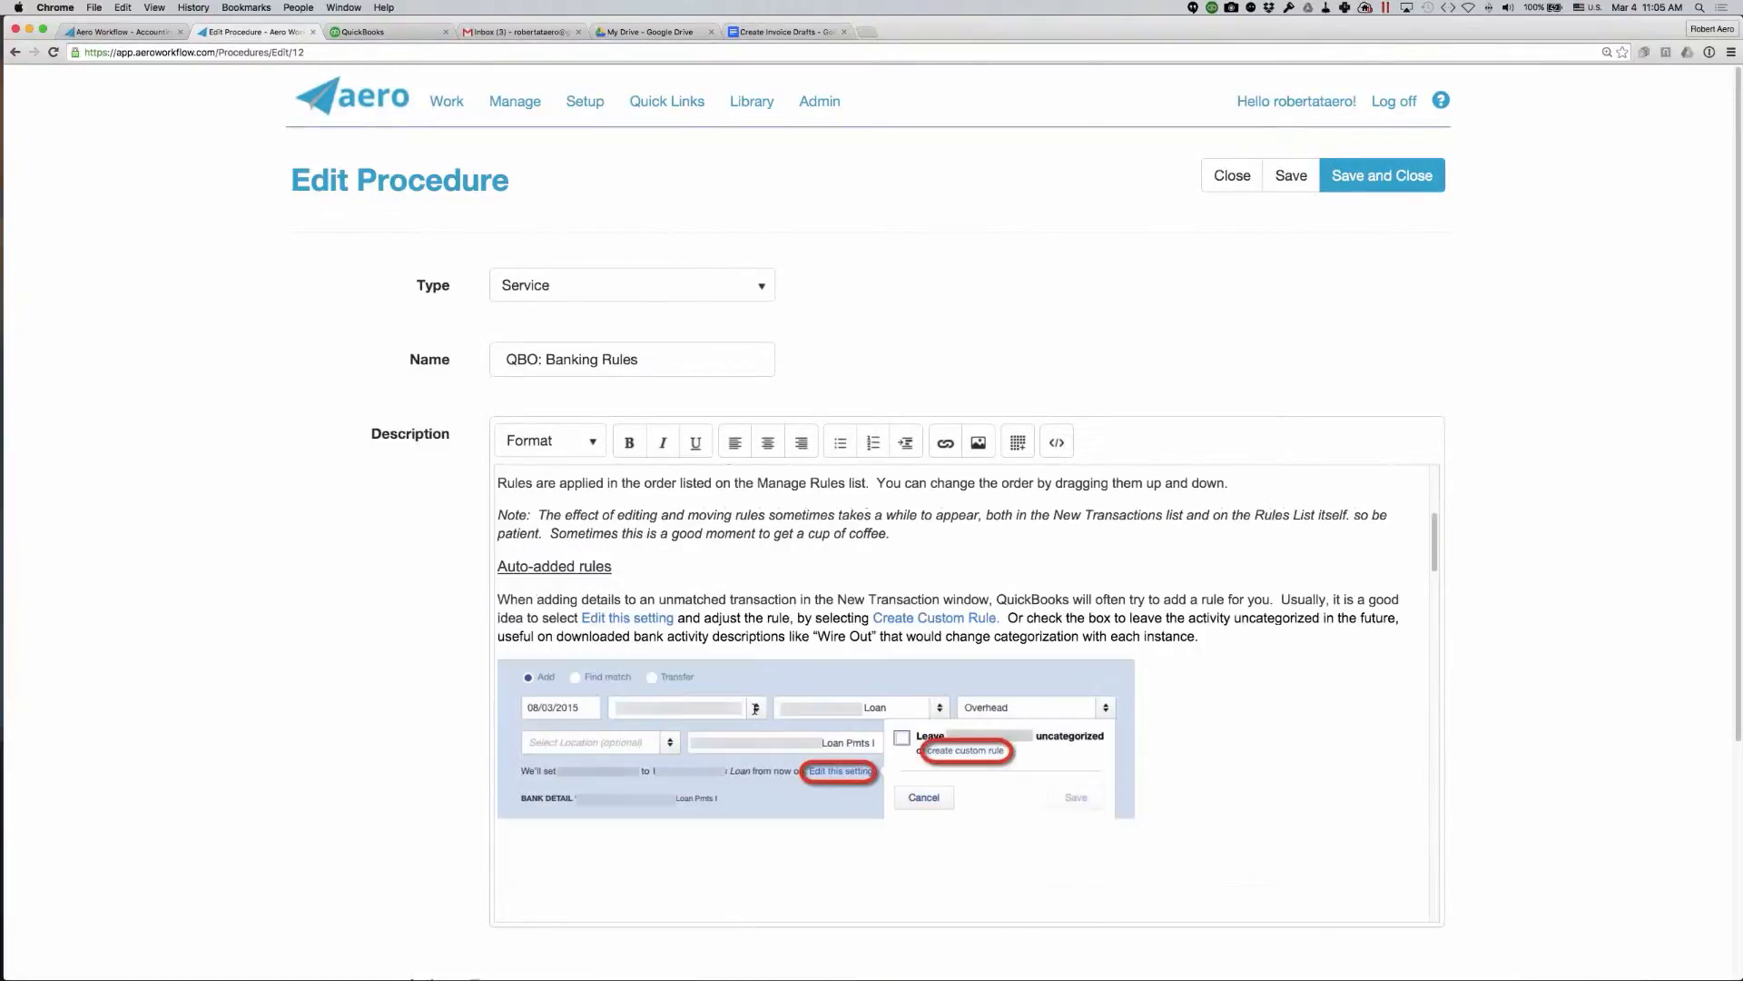
scroll(756, 709, up, 8)
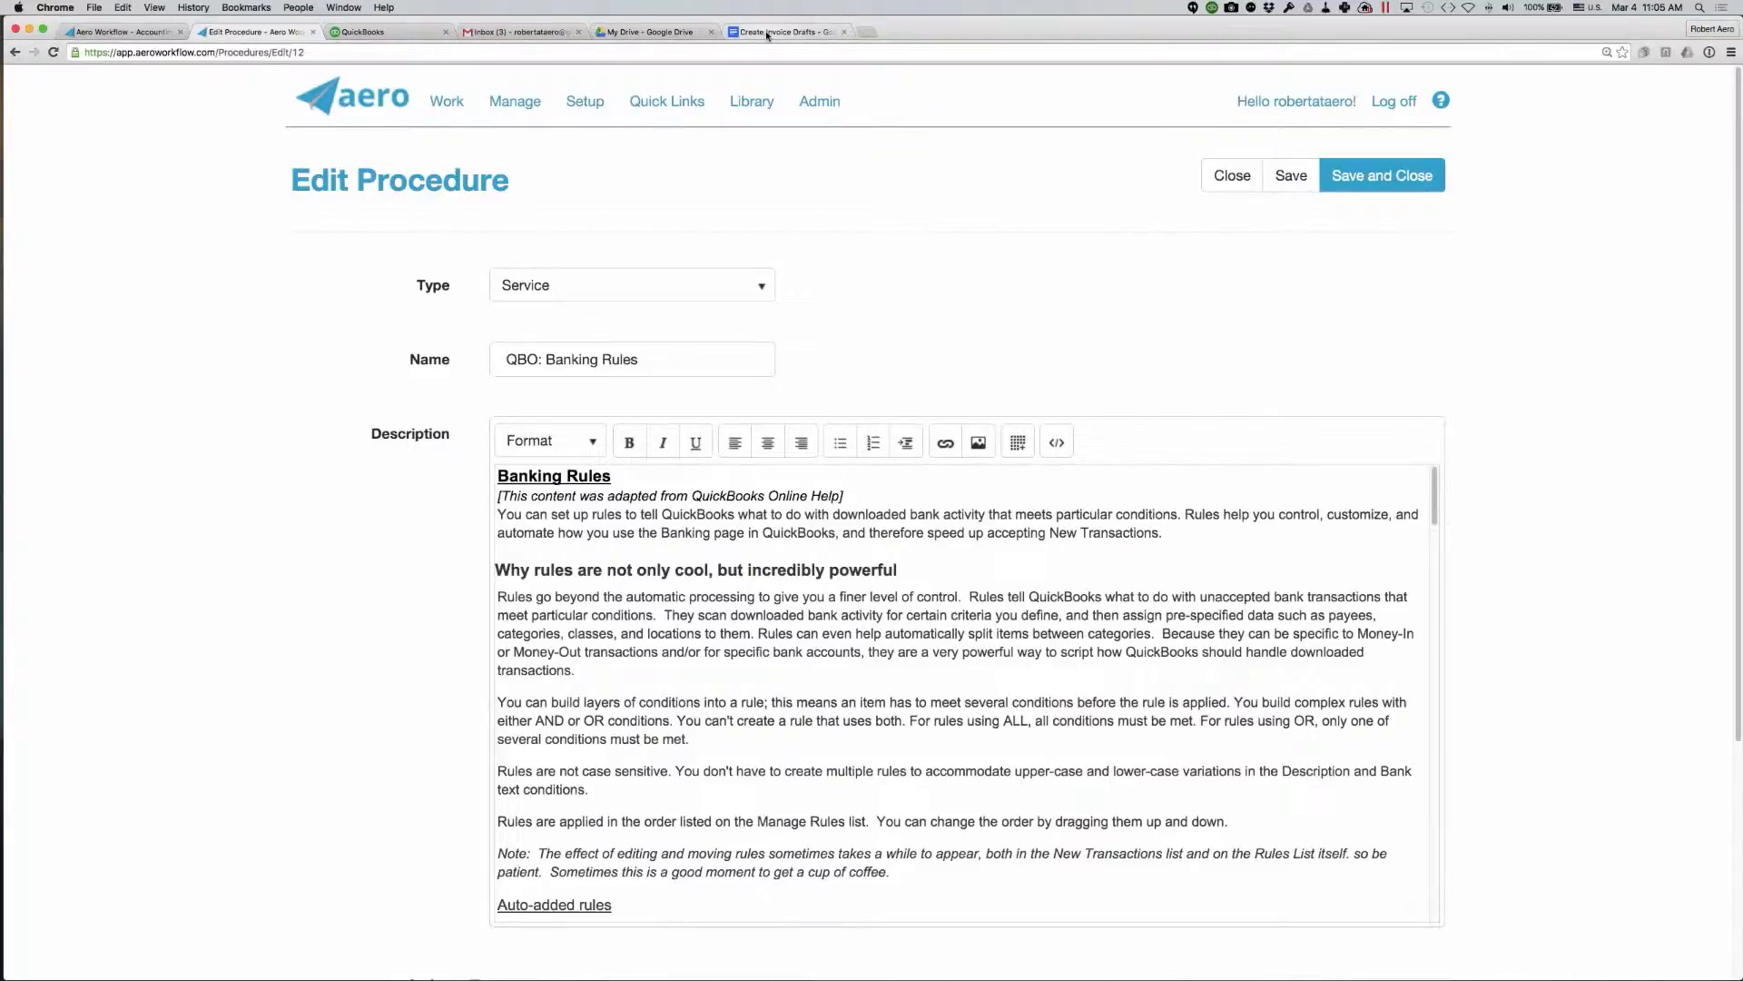
- Switch to the Create Invoice Drafts document in Google Docs and shrink the Customers money bar screenshot slightly
click(767, 34)
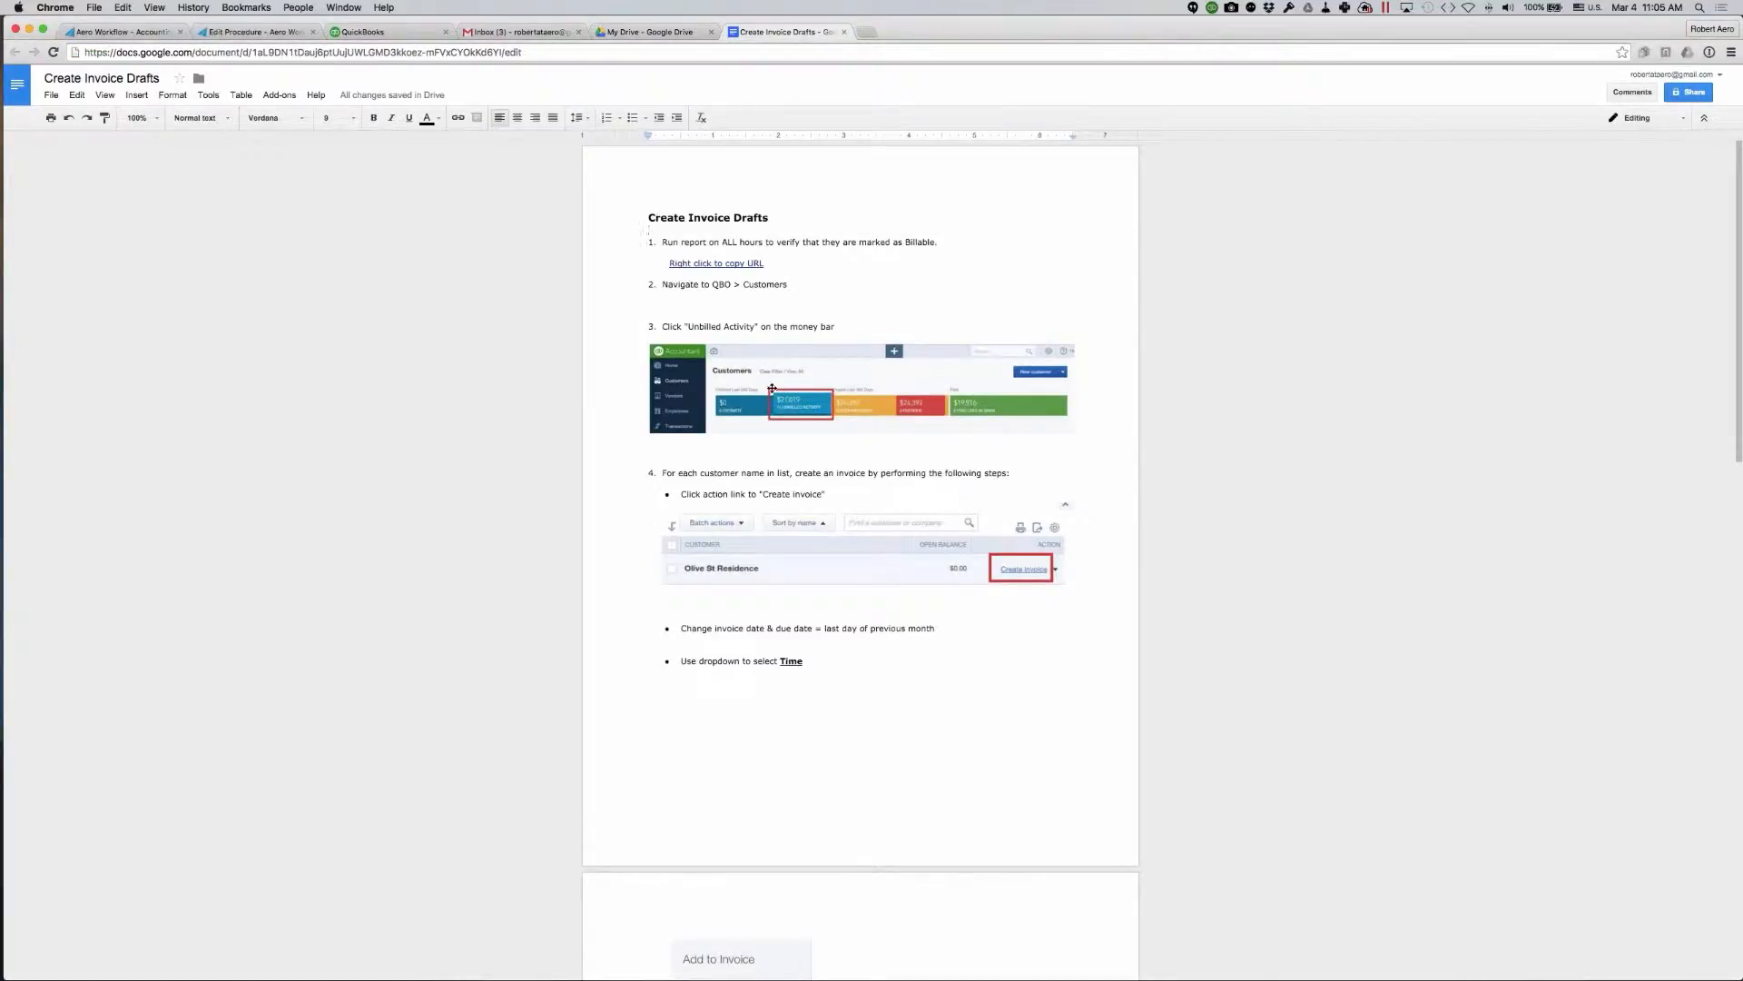
click(858, 376)
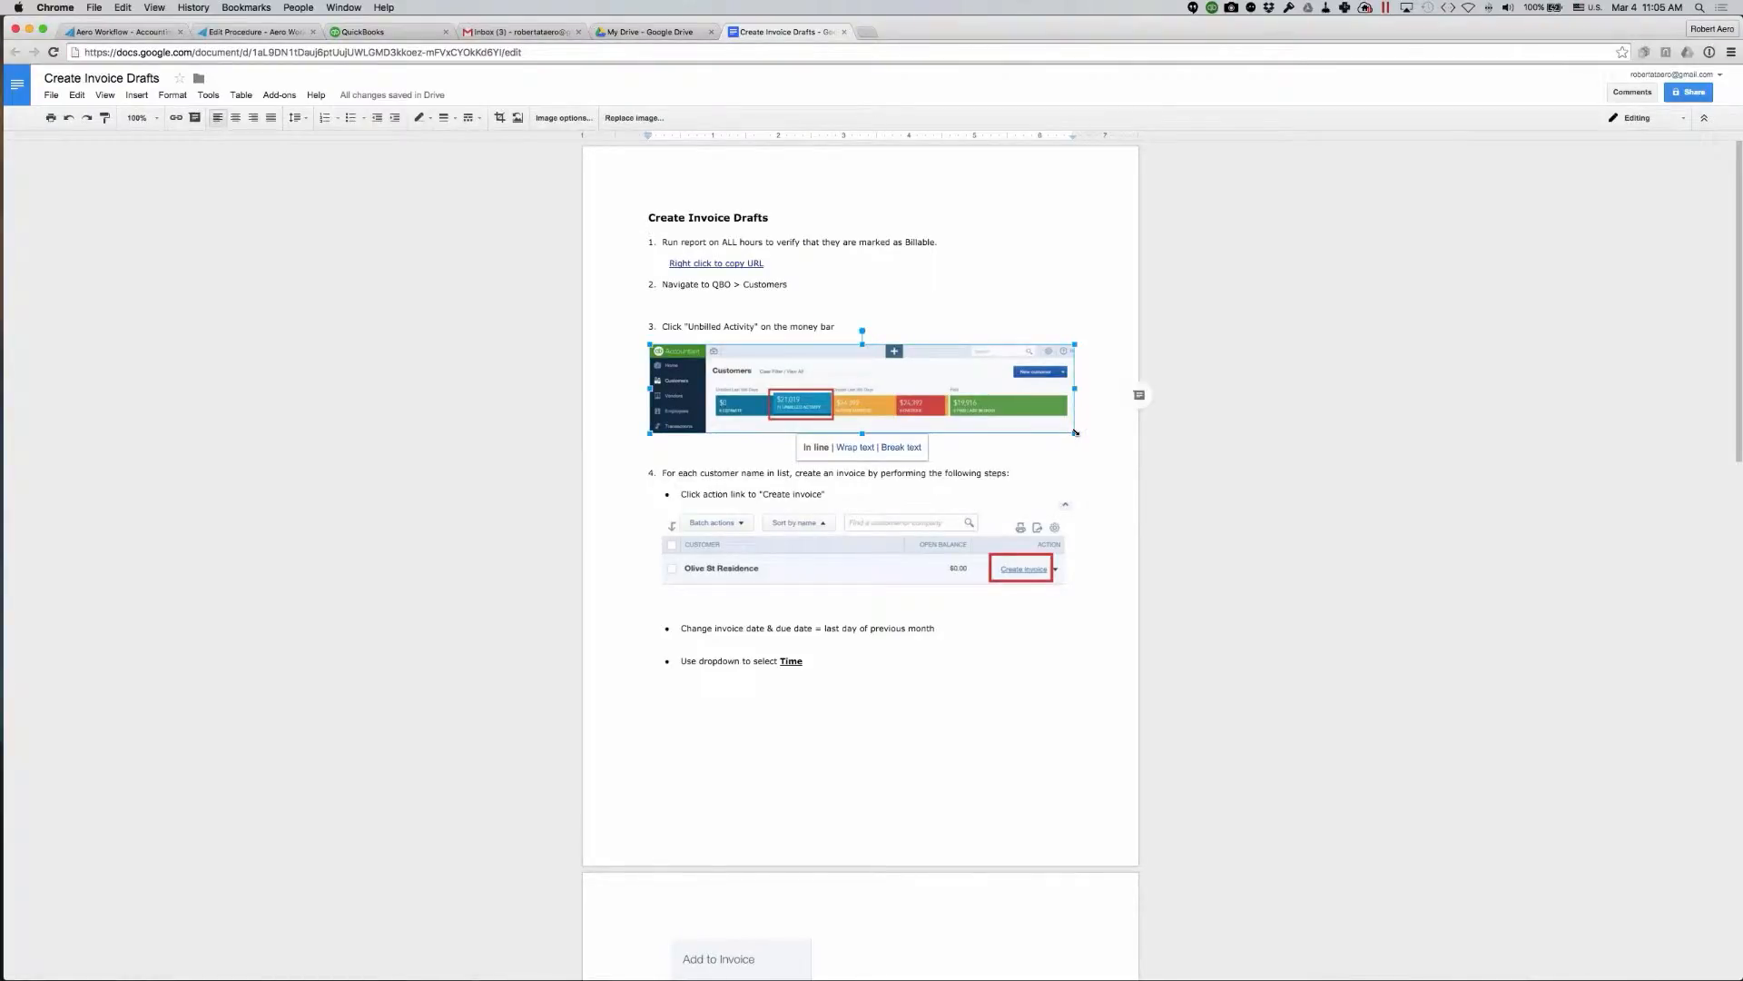
drag(1075, 433, 1027, 424)
drag(816, 464, 902, 467)
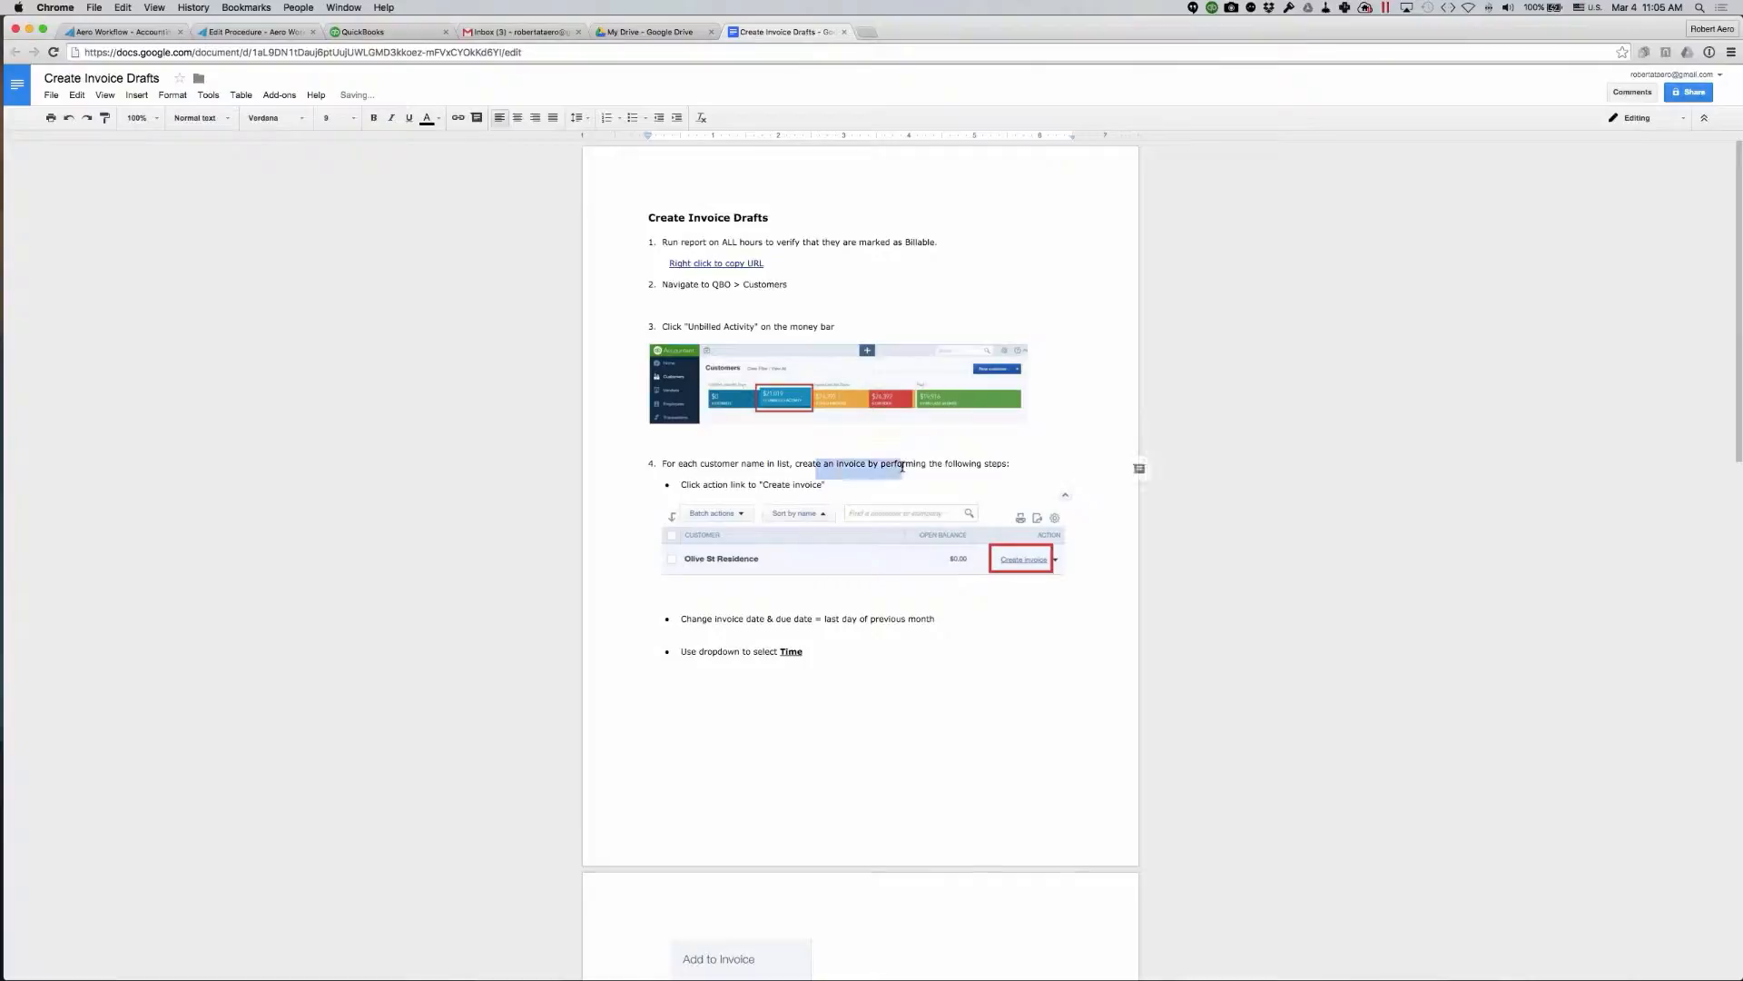
click(949, 731)
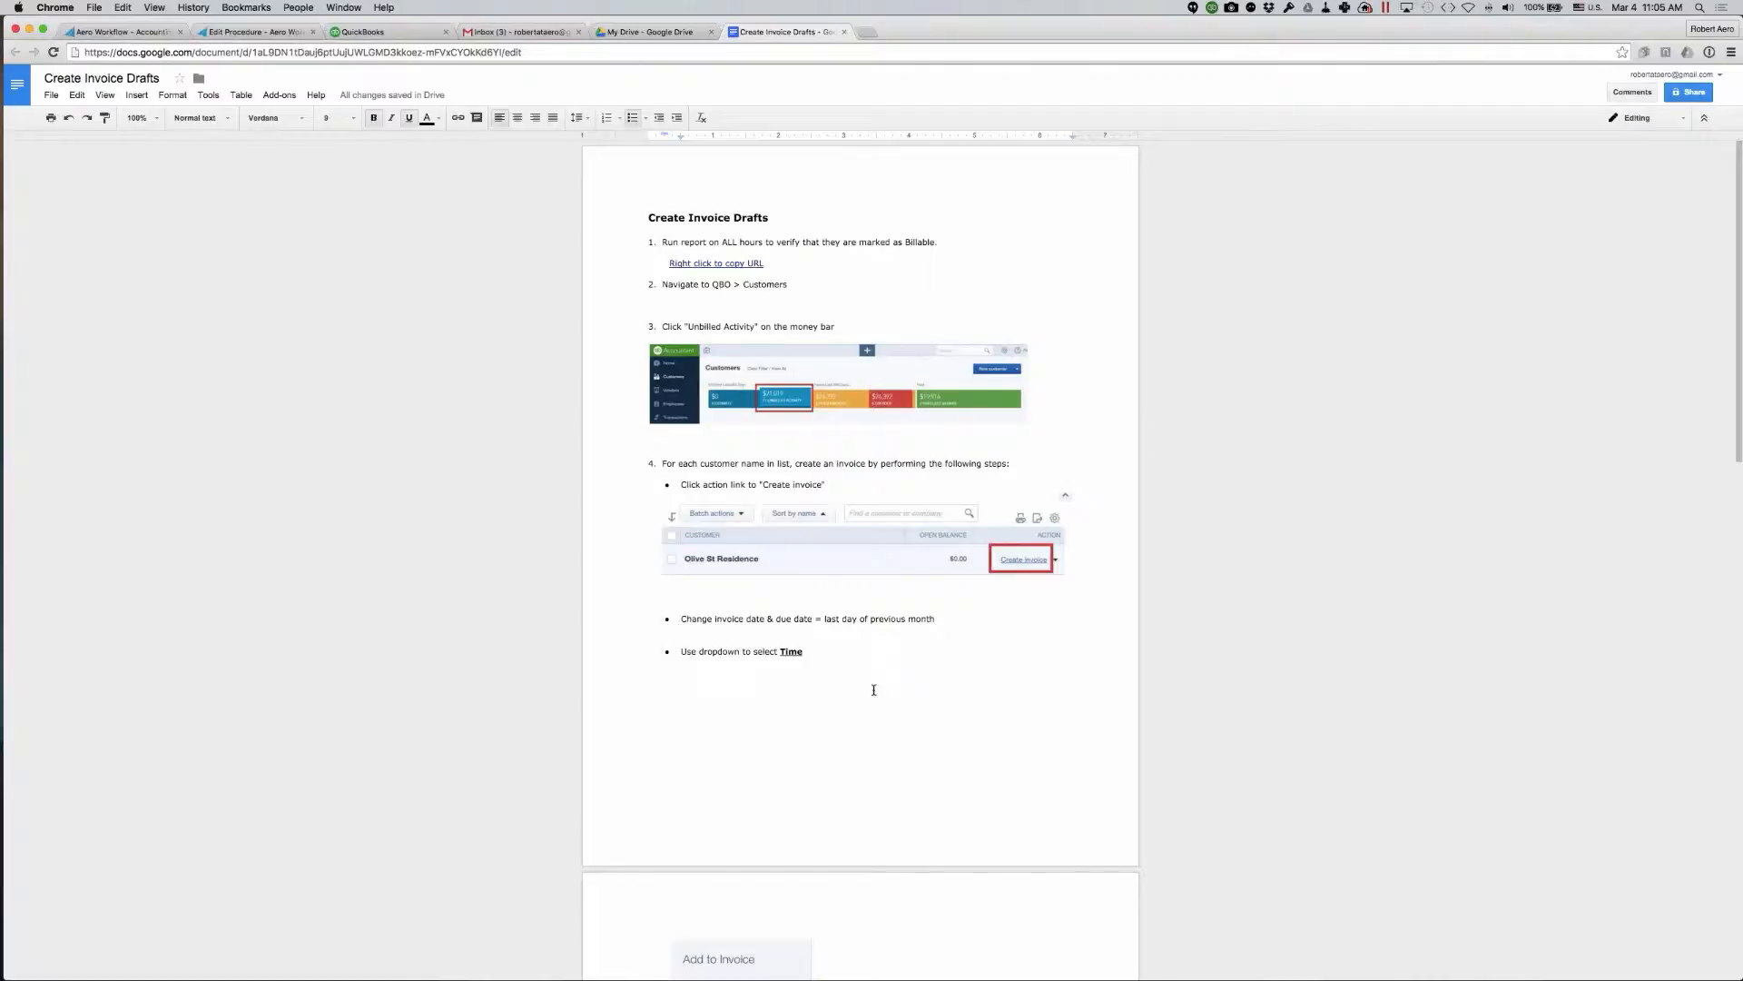
- Select and copy the entire content of the Create Invoice Drafts document, including its images
key(super+a)
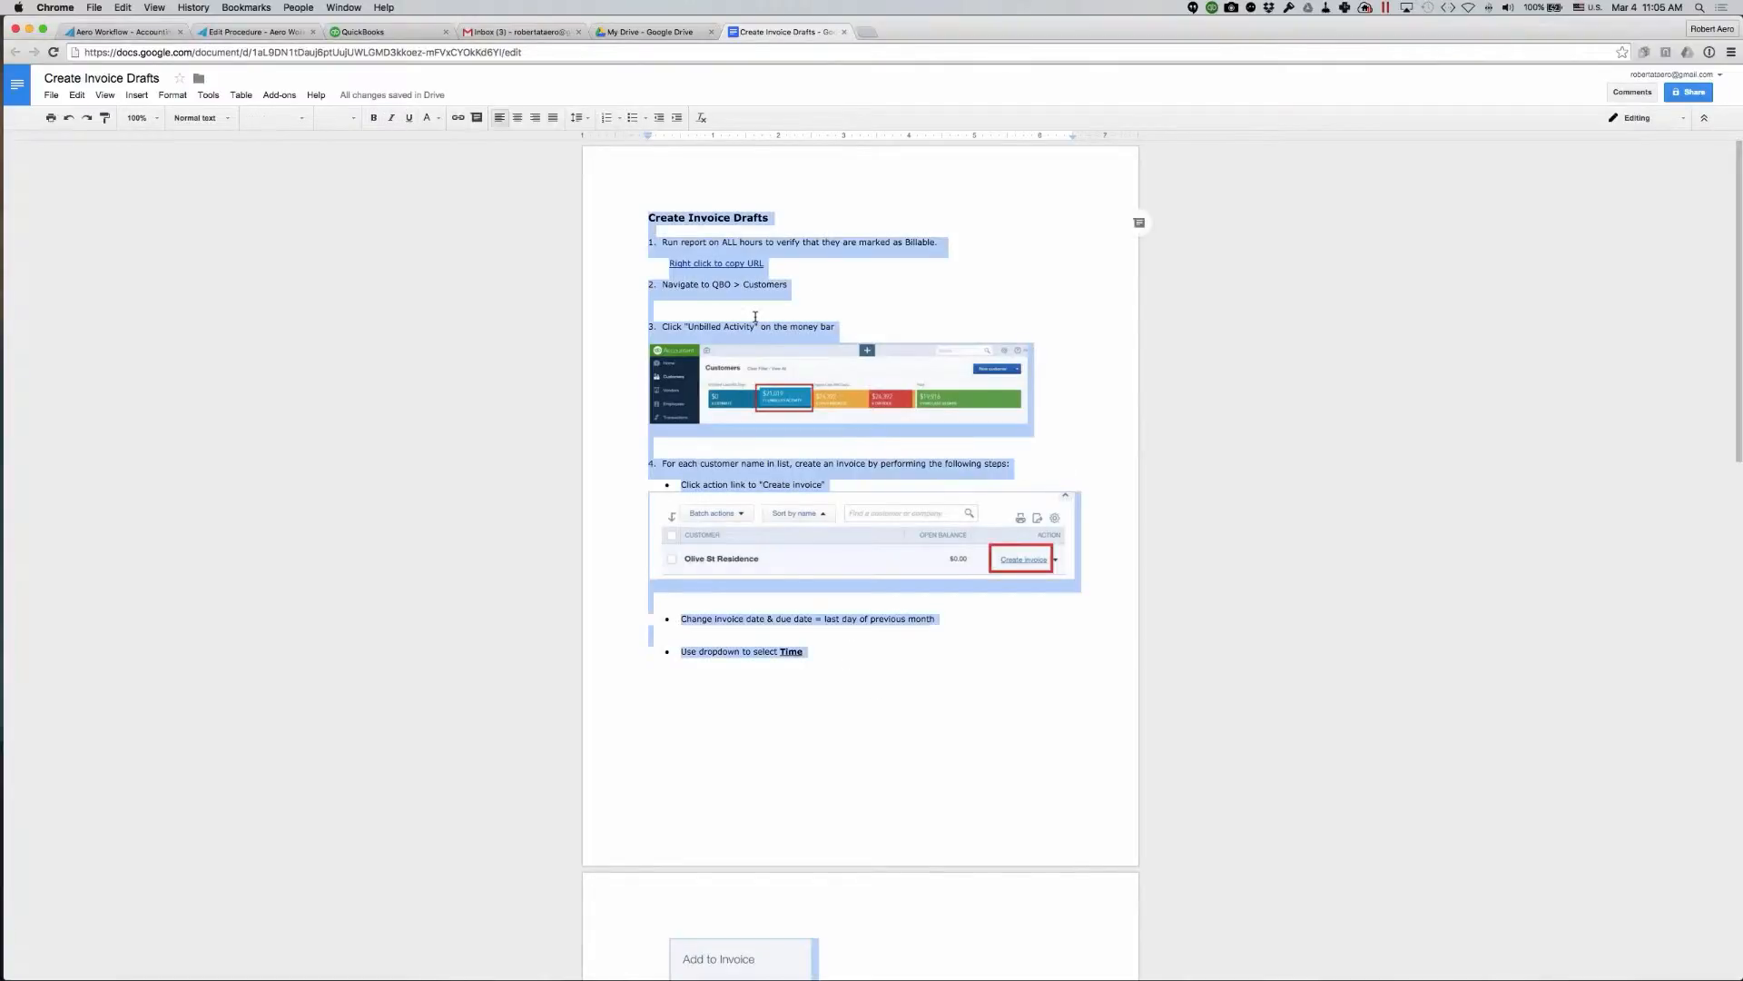
scroll(1033, 385, down, 3)
scroll(755, 316, down, 5)
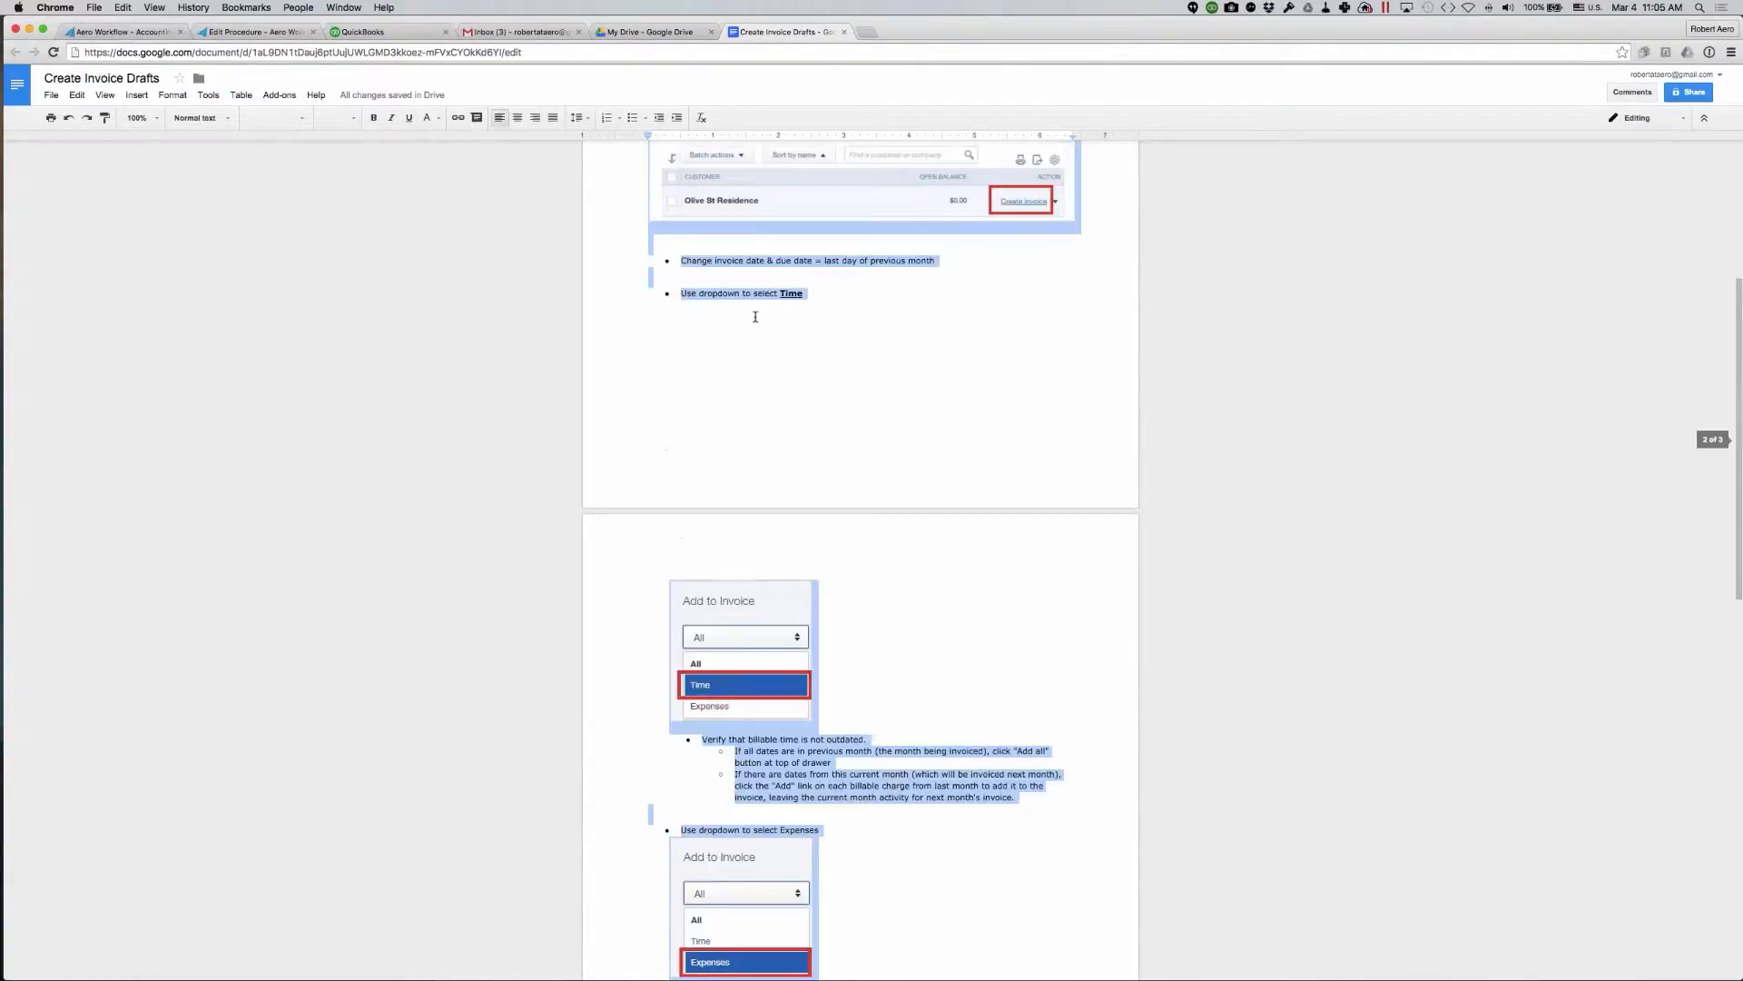
scroll(756, 316, up, 2)
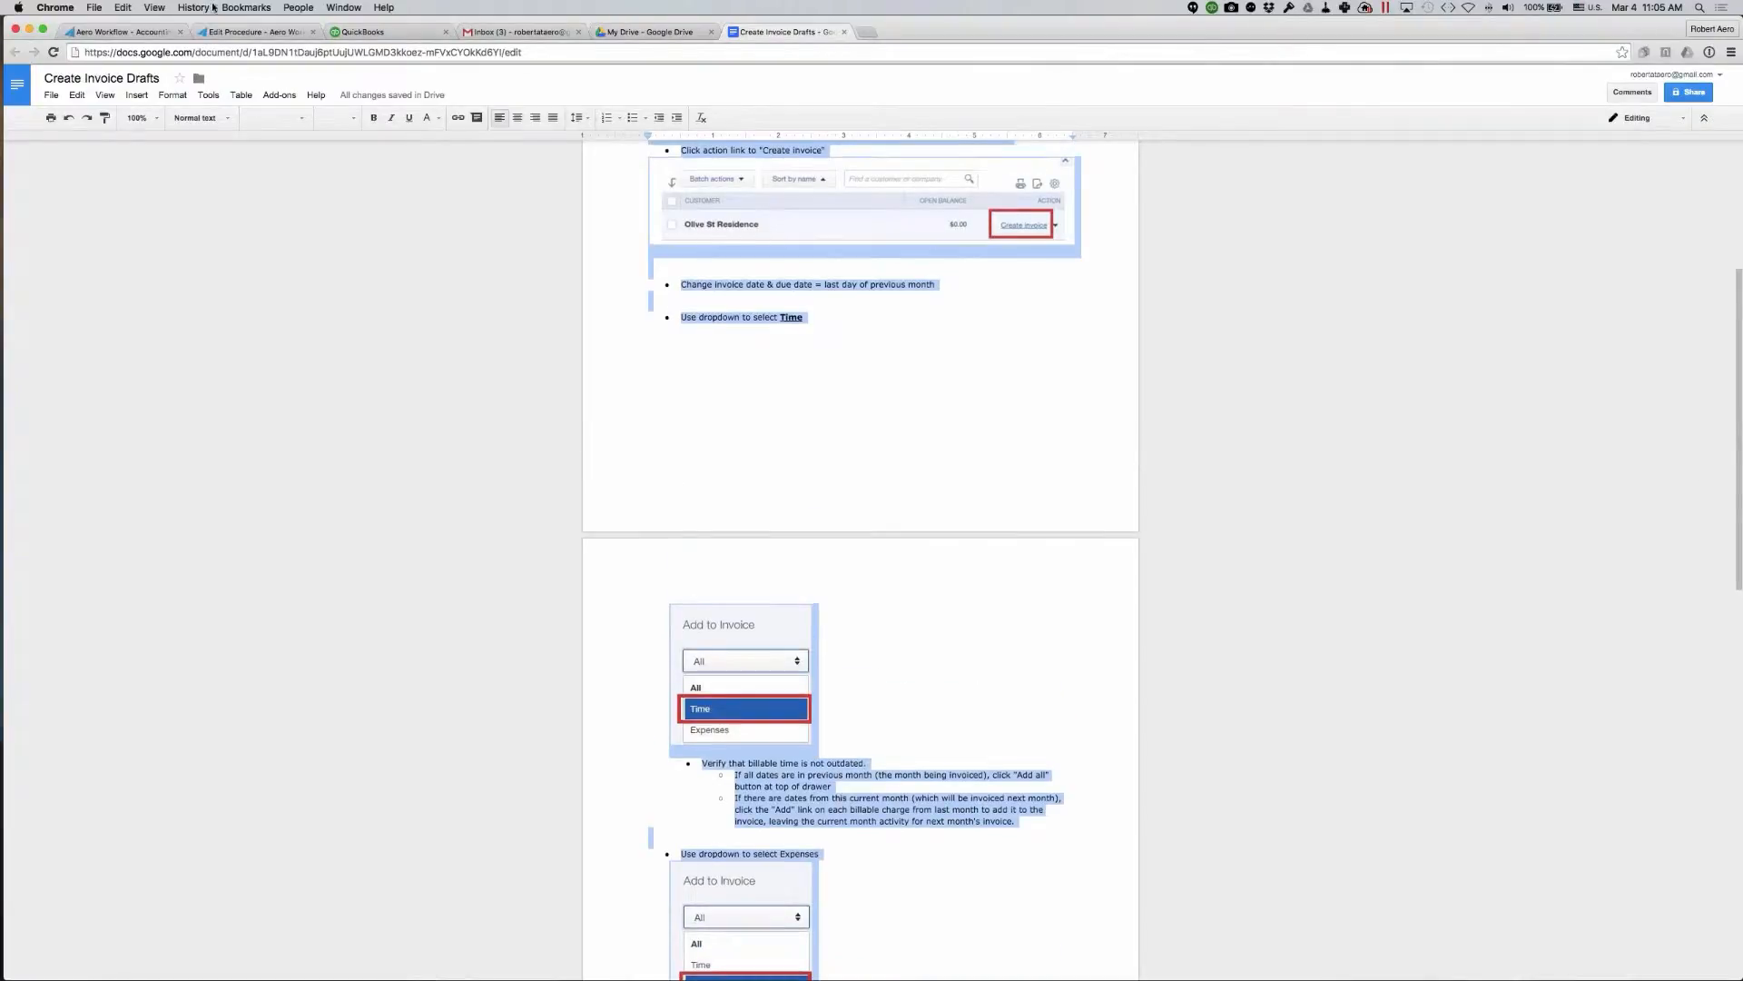
- Switch back to Aero Workflow, return to Manage Procedures and start creating a new procedure
click(637, 37)
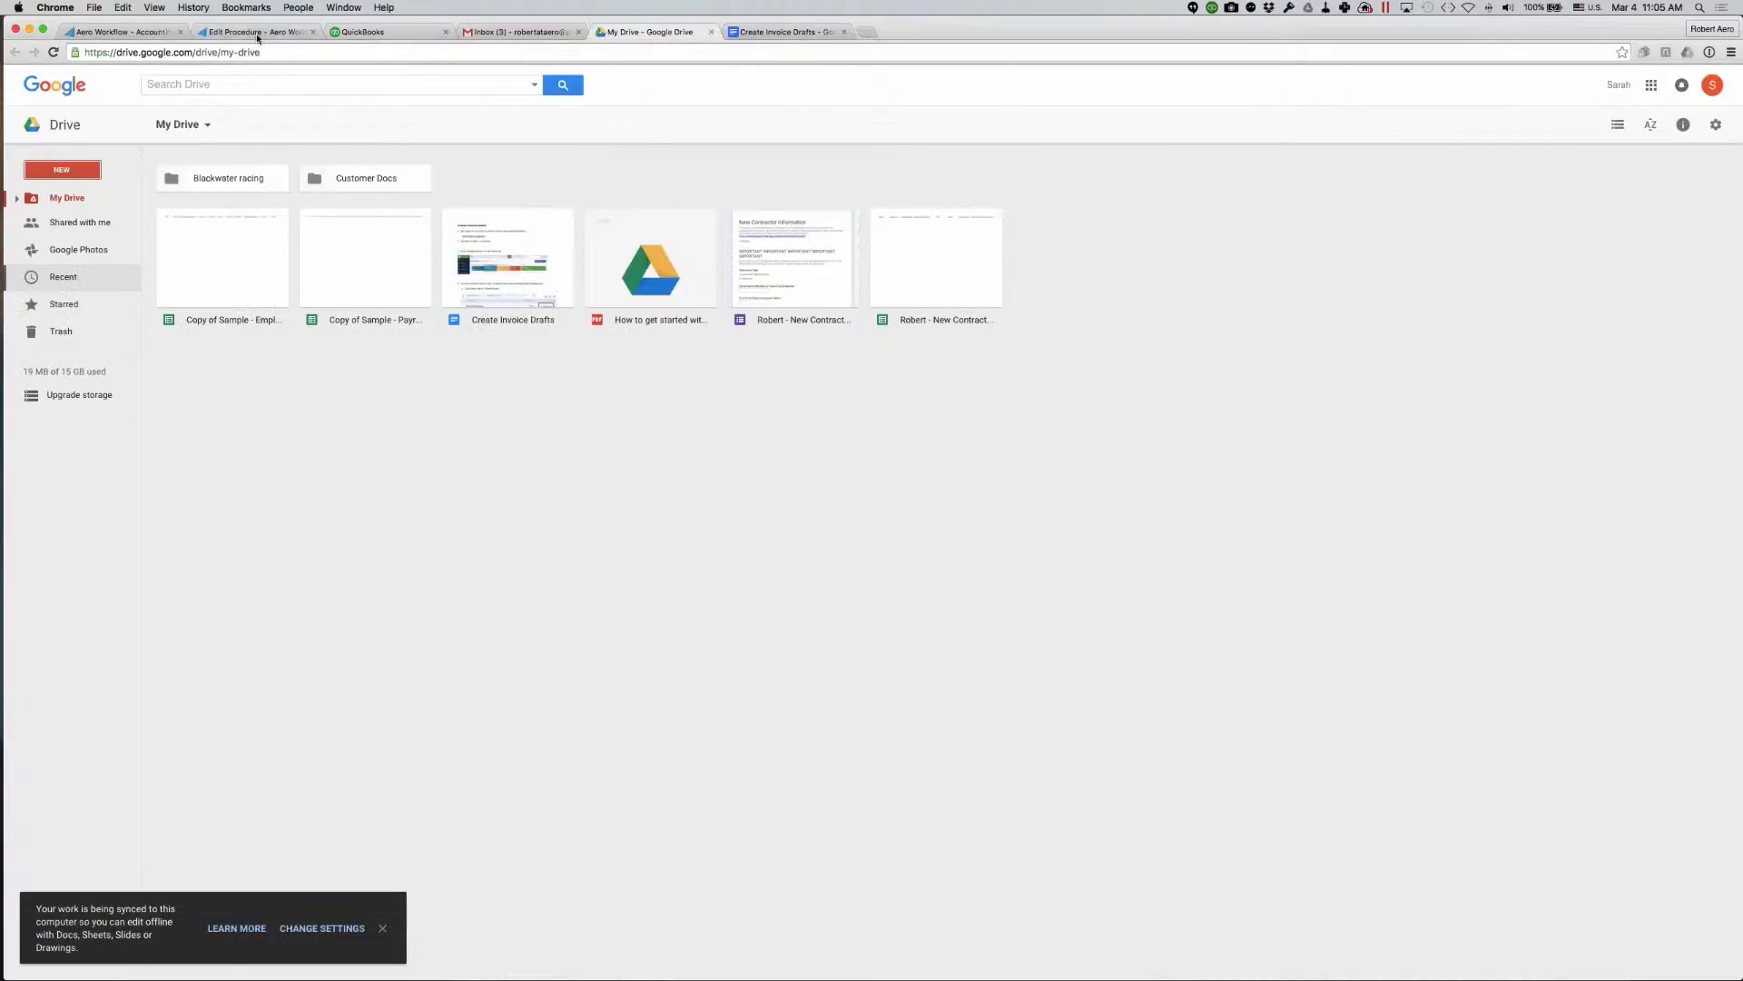
click(256, 33)
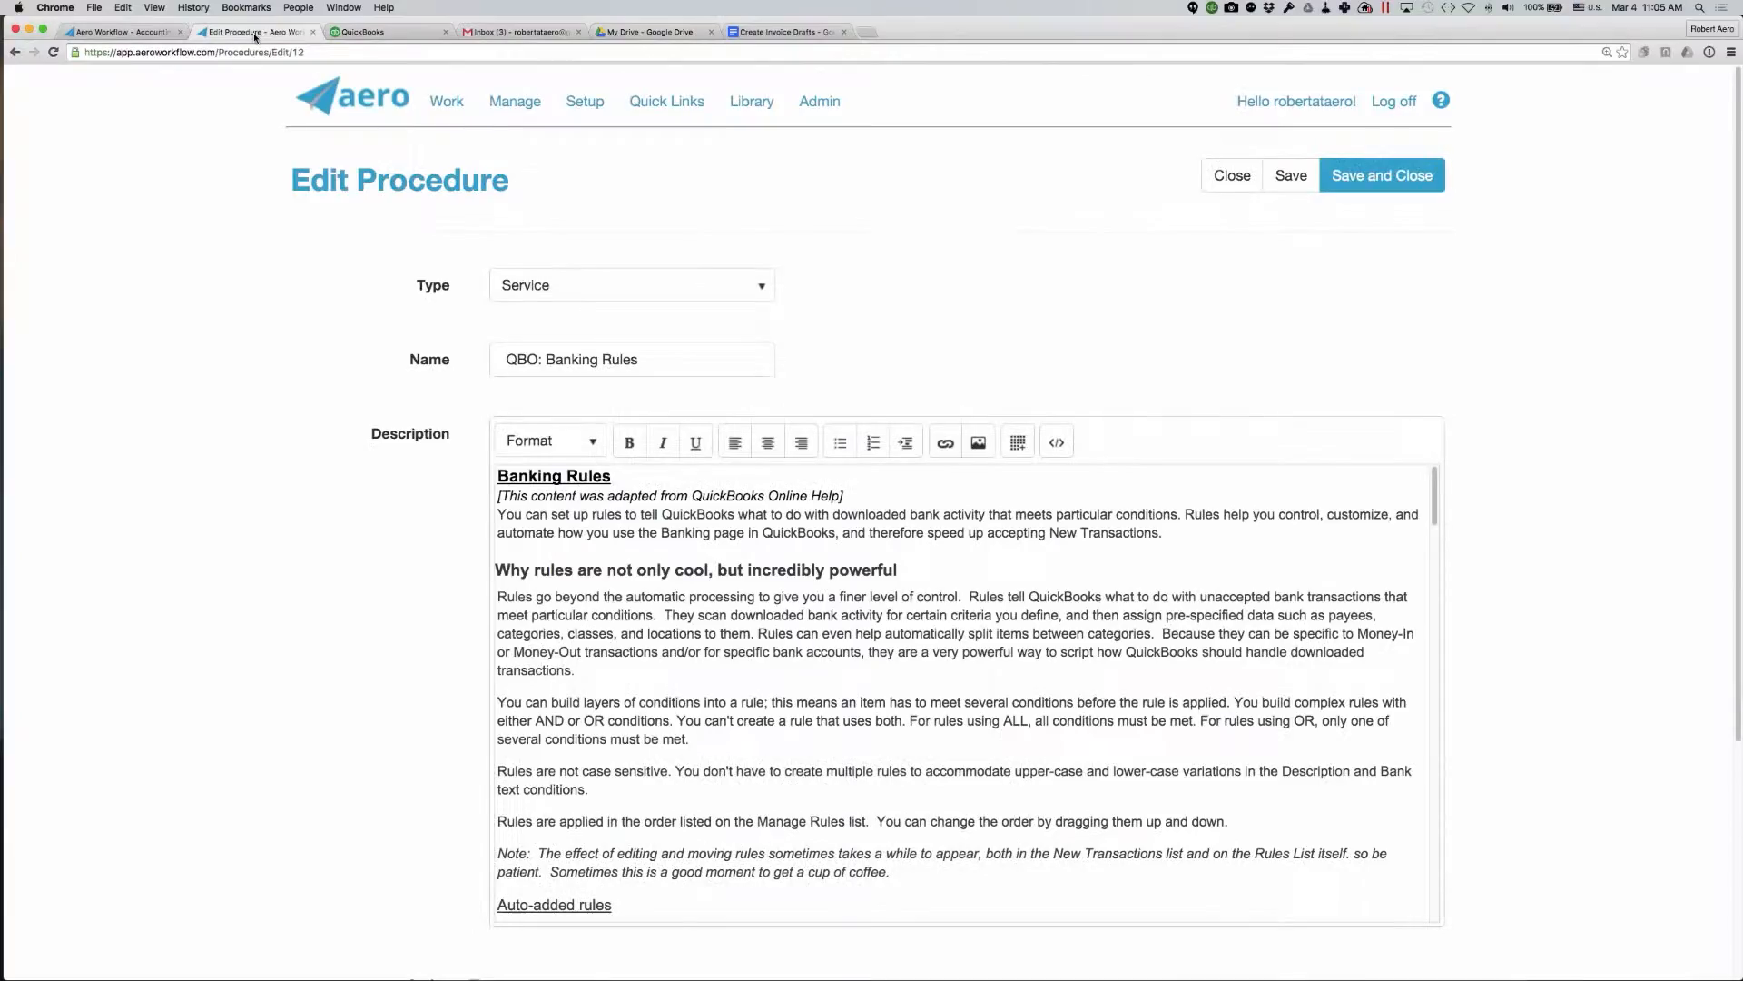
click(14, 52)
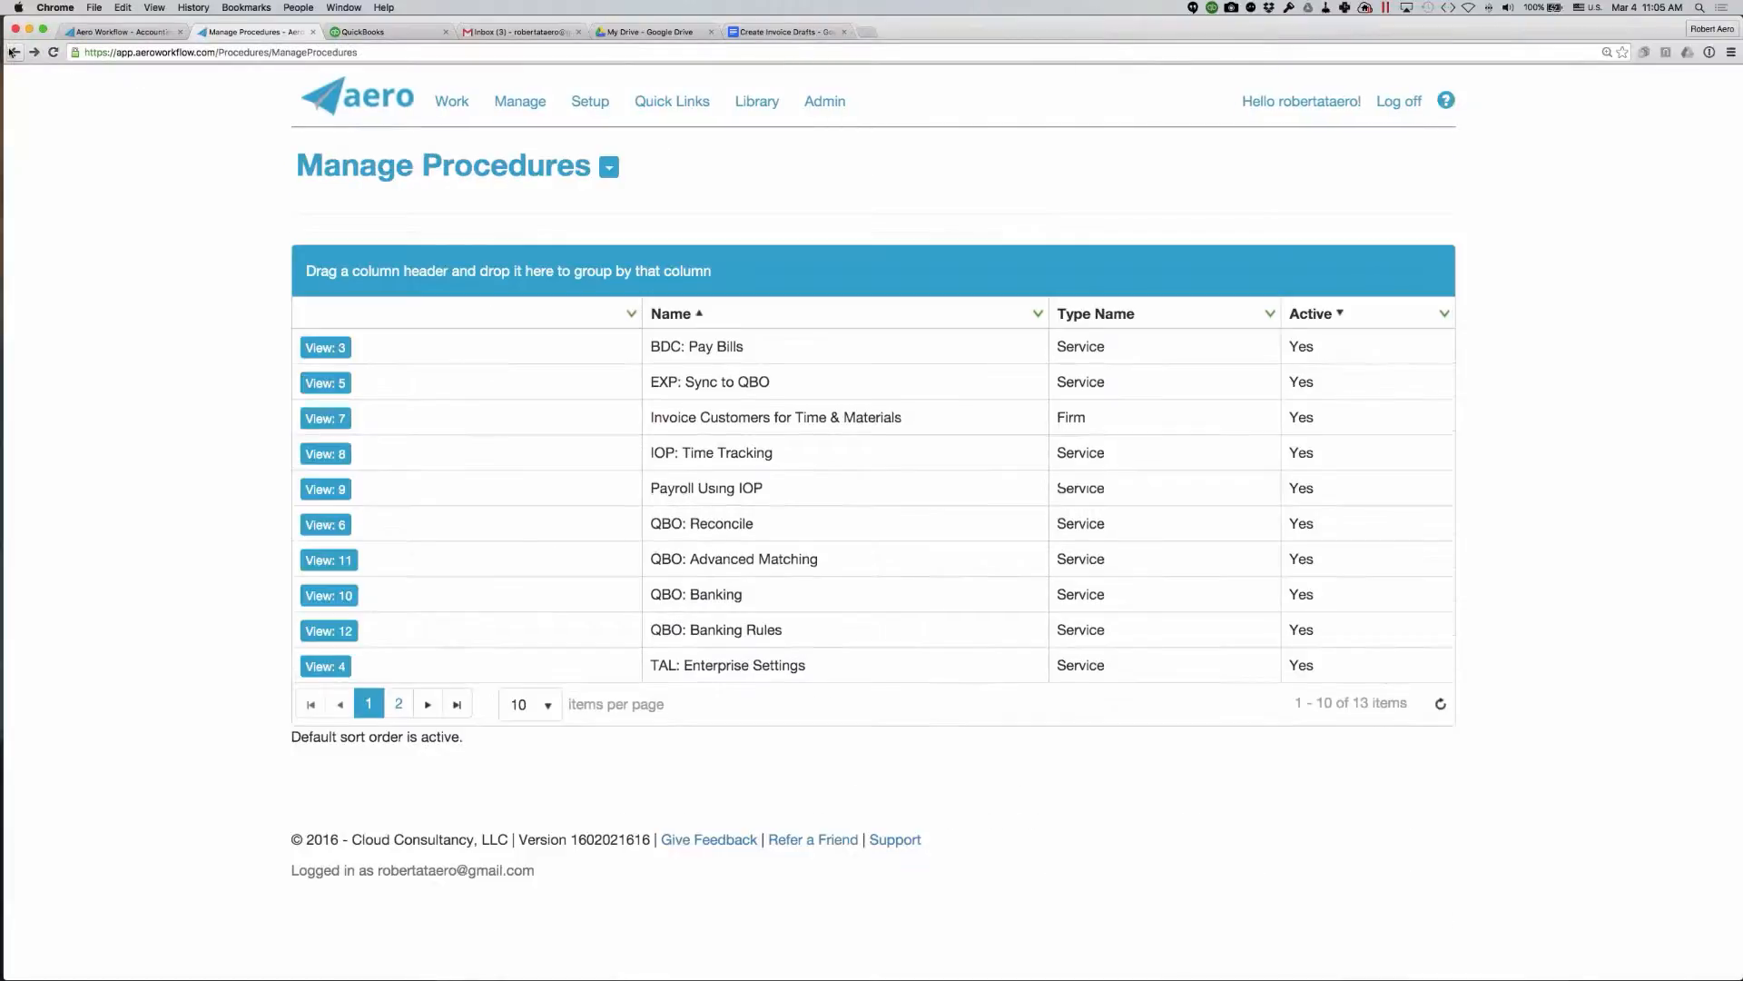
click(609, 167)
click(391, 210)
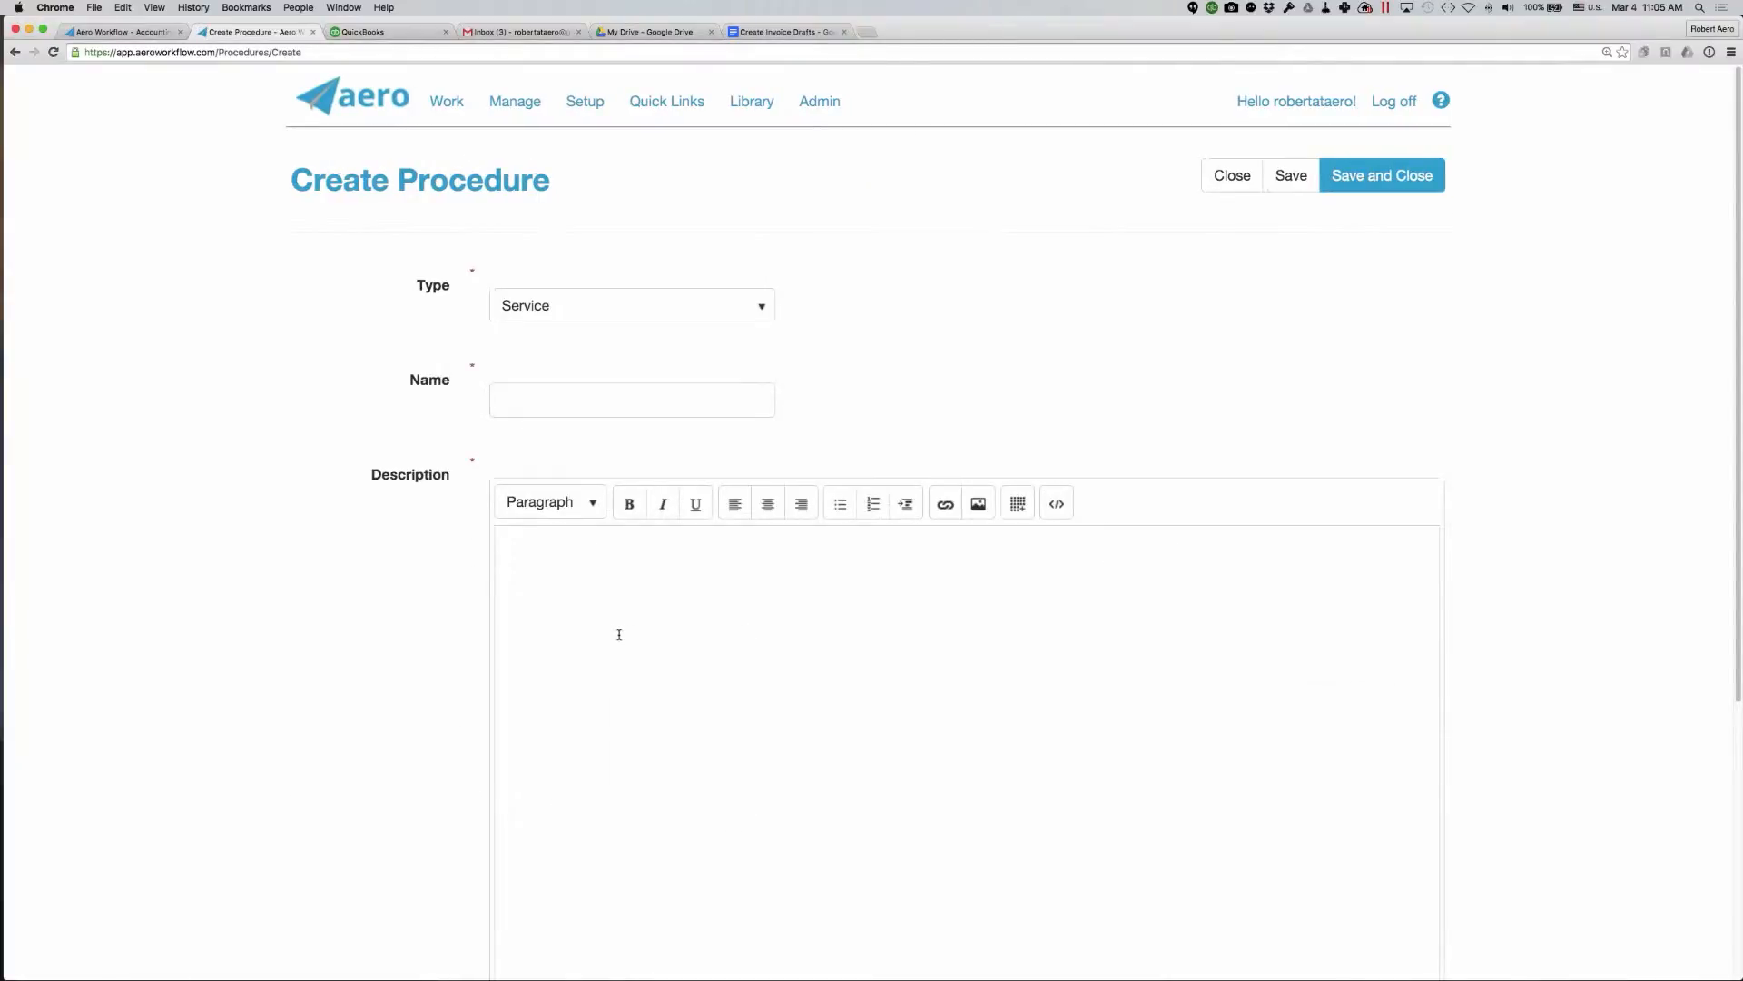
- Paste the copied Create Invoice Drafts content into the new procedure's description
right_click(619, 633)
click(648, 702)
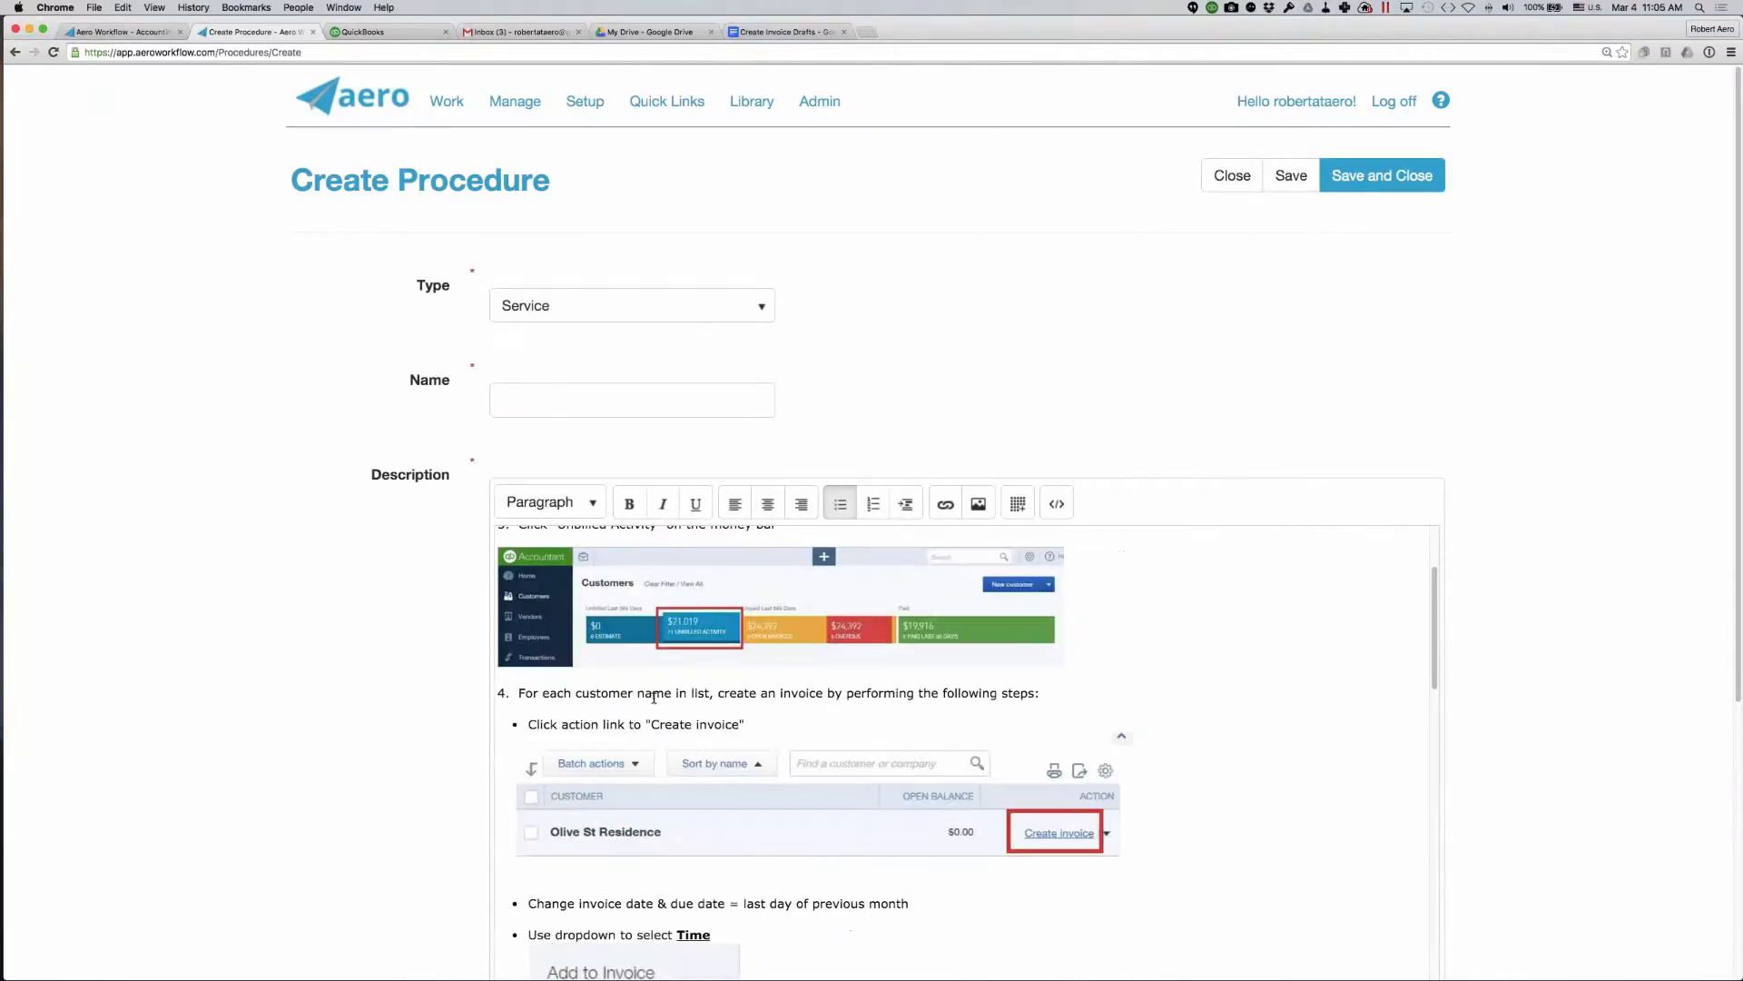
scroll(654, 698, up, 2)
scroll(654, 698, up, 1)
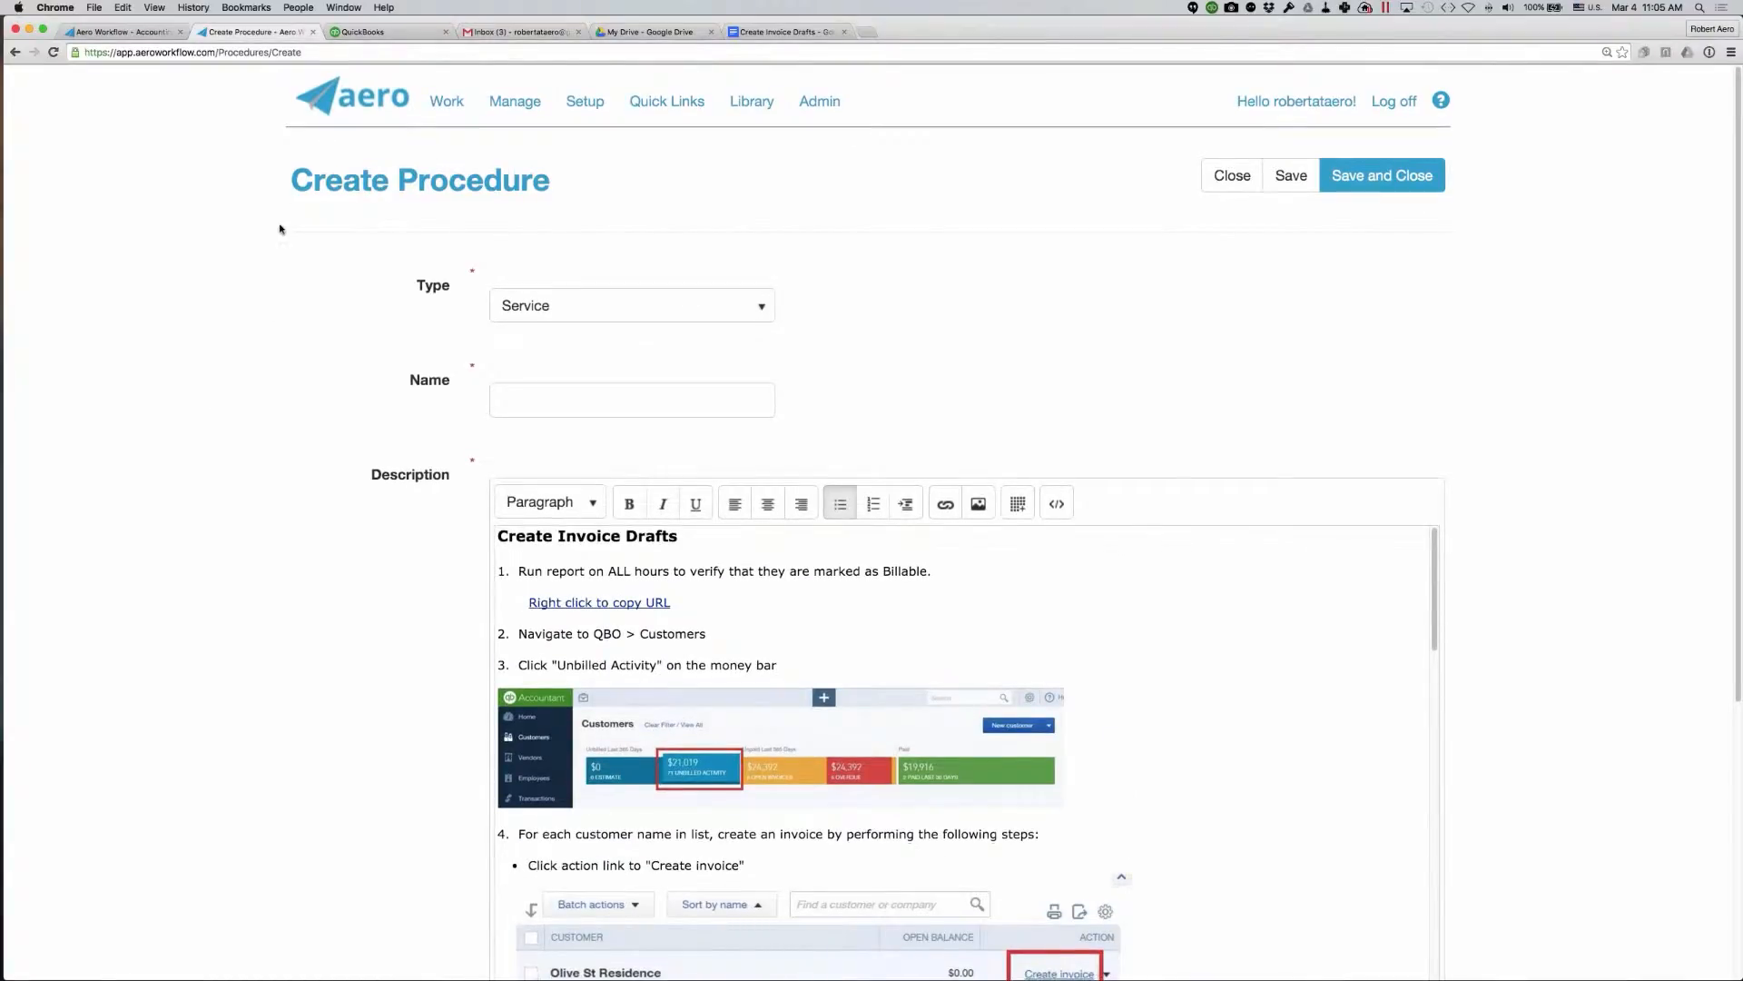
- View the procedure type choices and name the new procedure "Create Invoice Draft II"
click(567, 311)
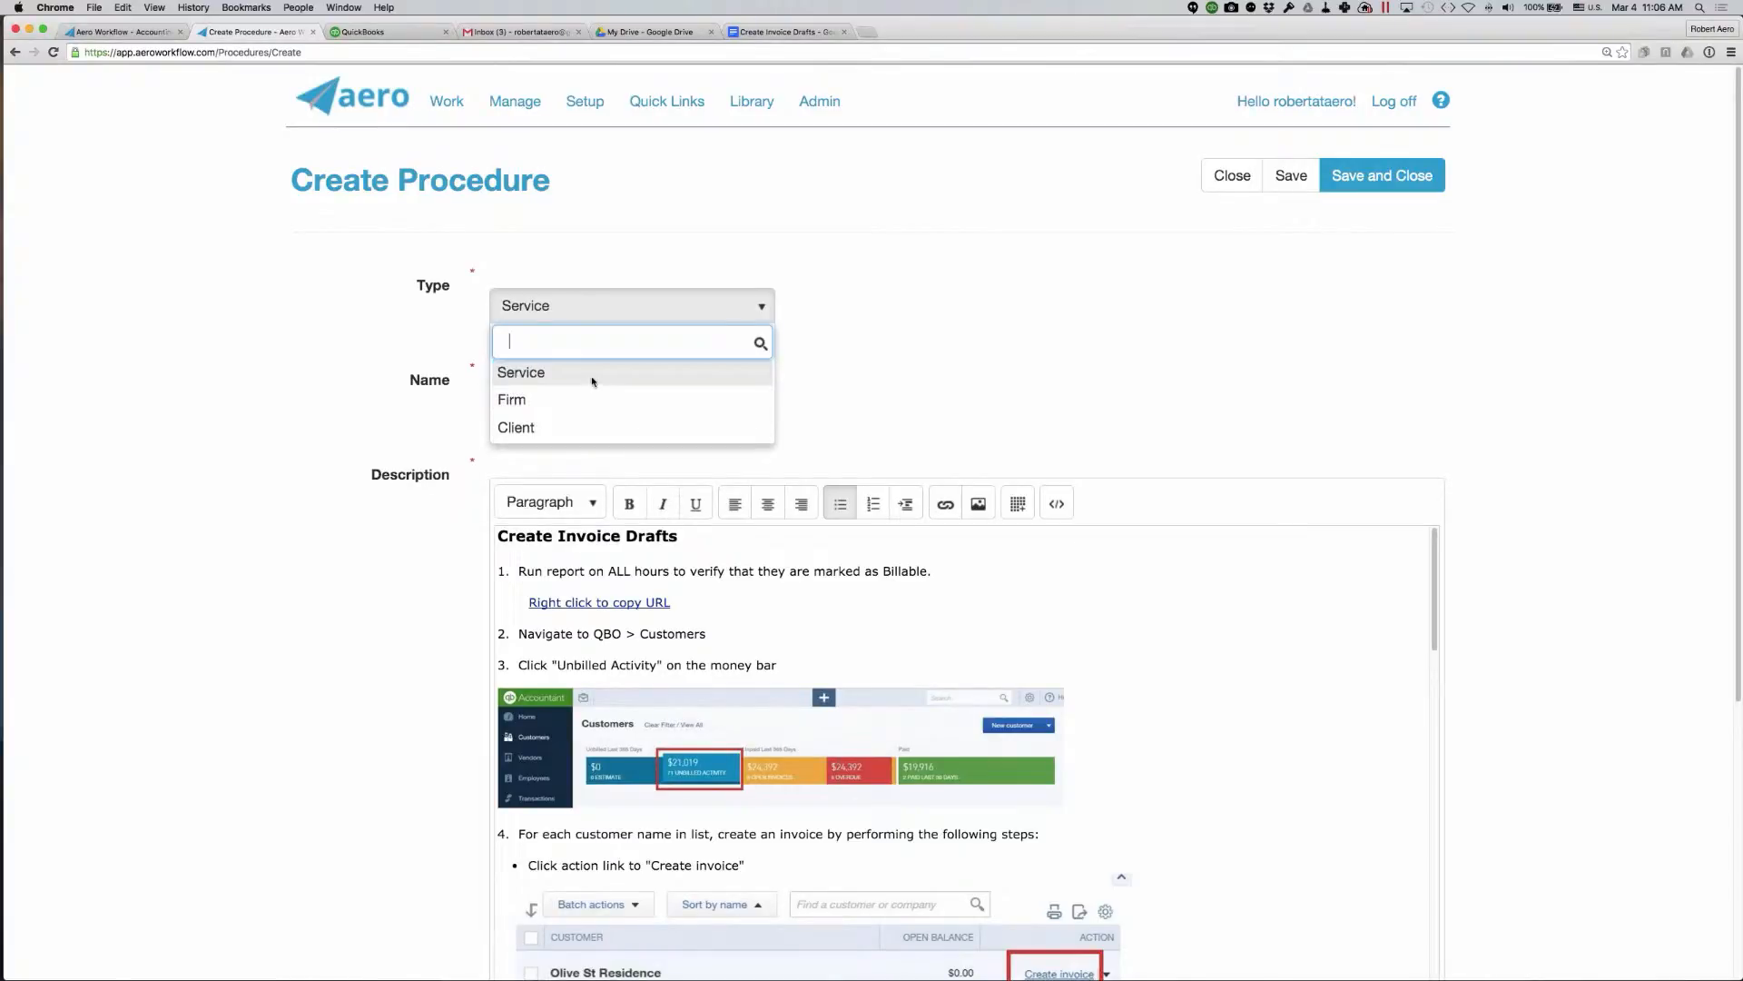
click(418, 419)
click(542, 401)
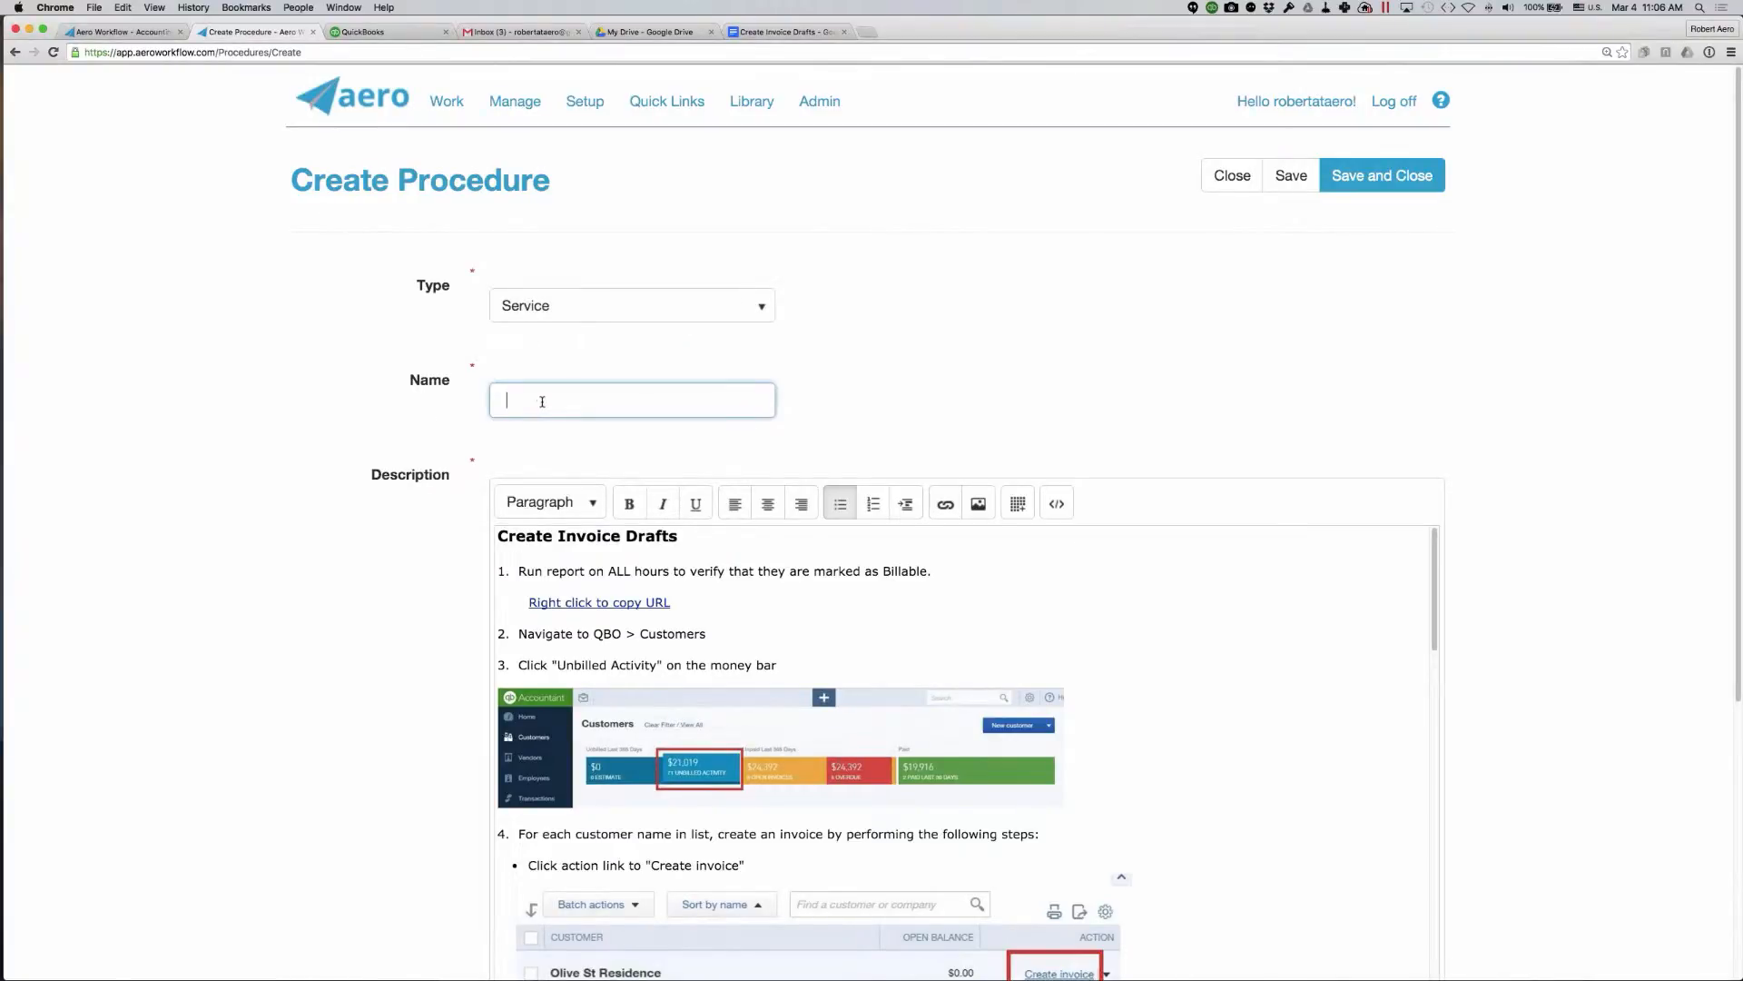
text(Create Invoice Draft II)
- Examine the pasted instructions and screenshots throughout the new procedure's description
click(655, 616)
scroll(655, 616, down, 5)
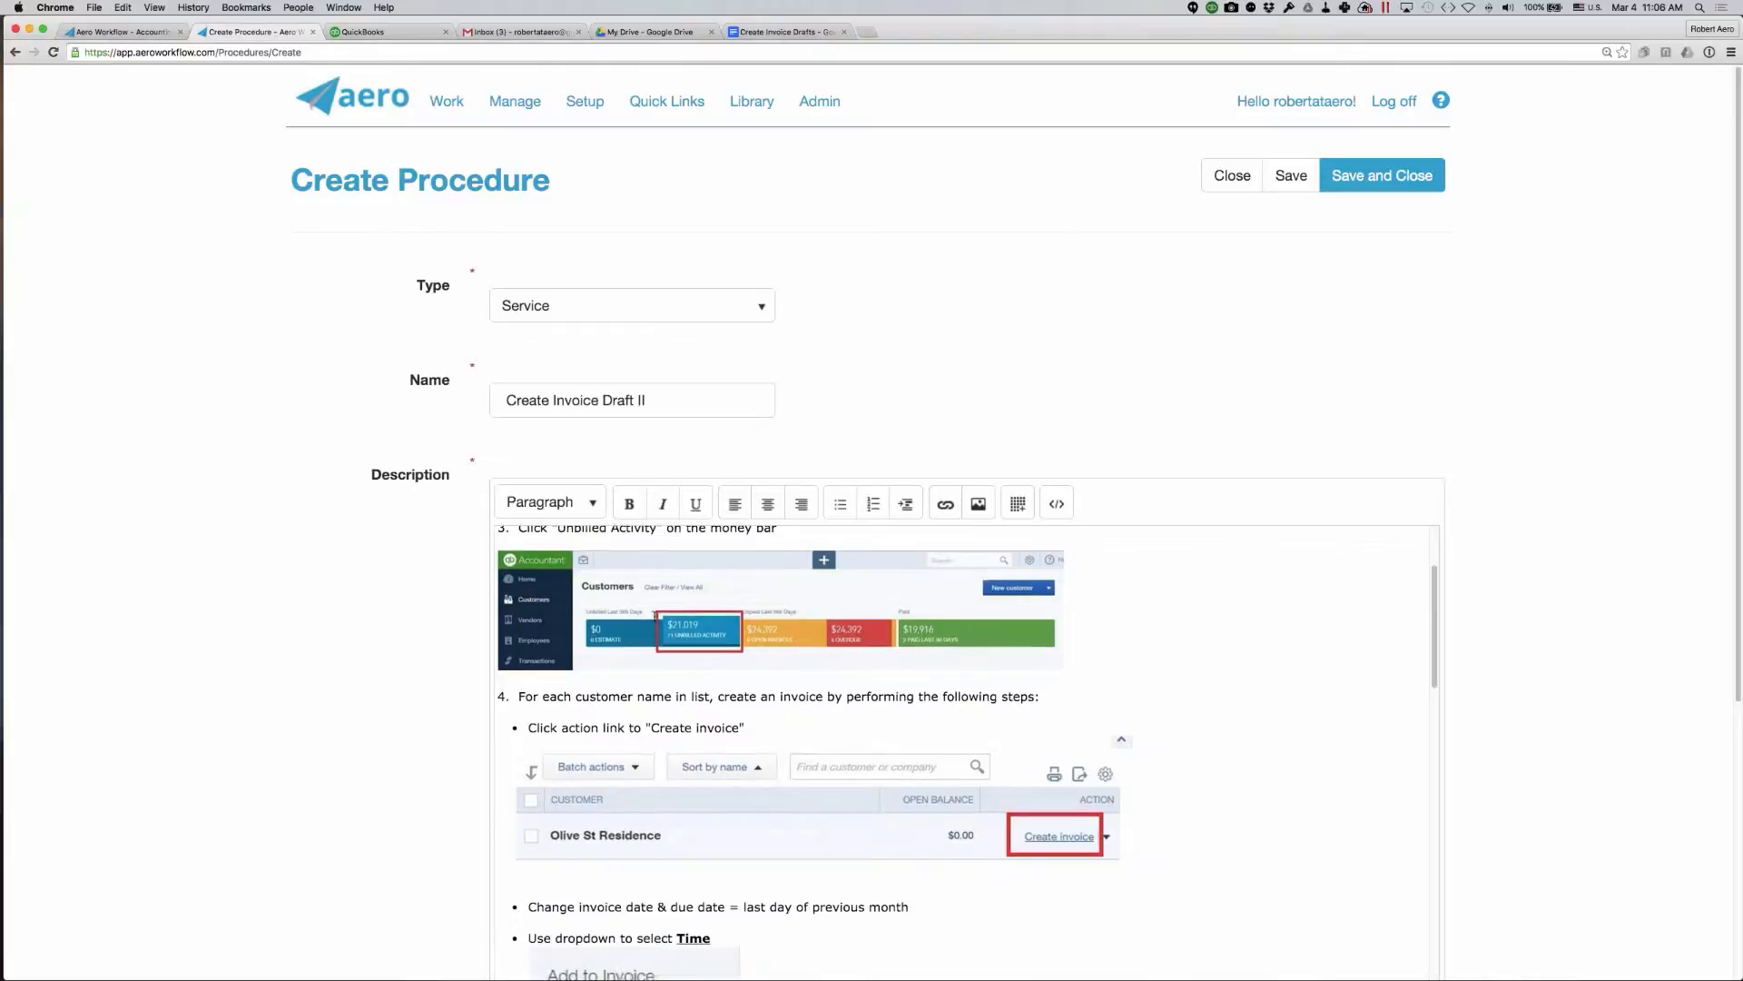
scroll(655, 616, down, 4)
scroll(654, 616, up, 7)
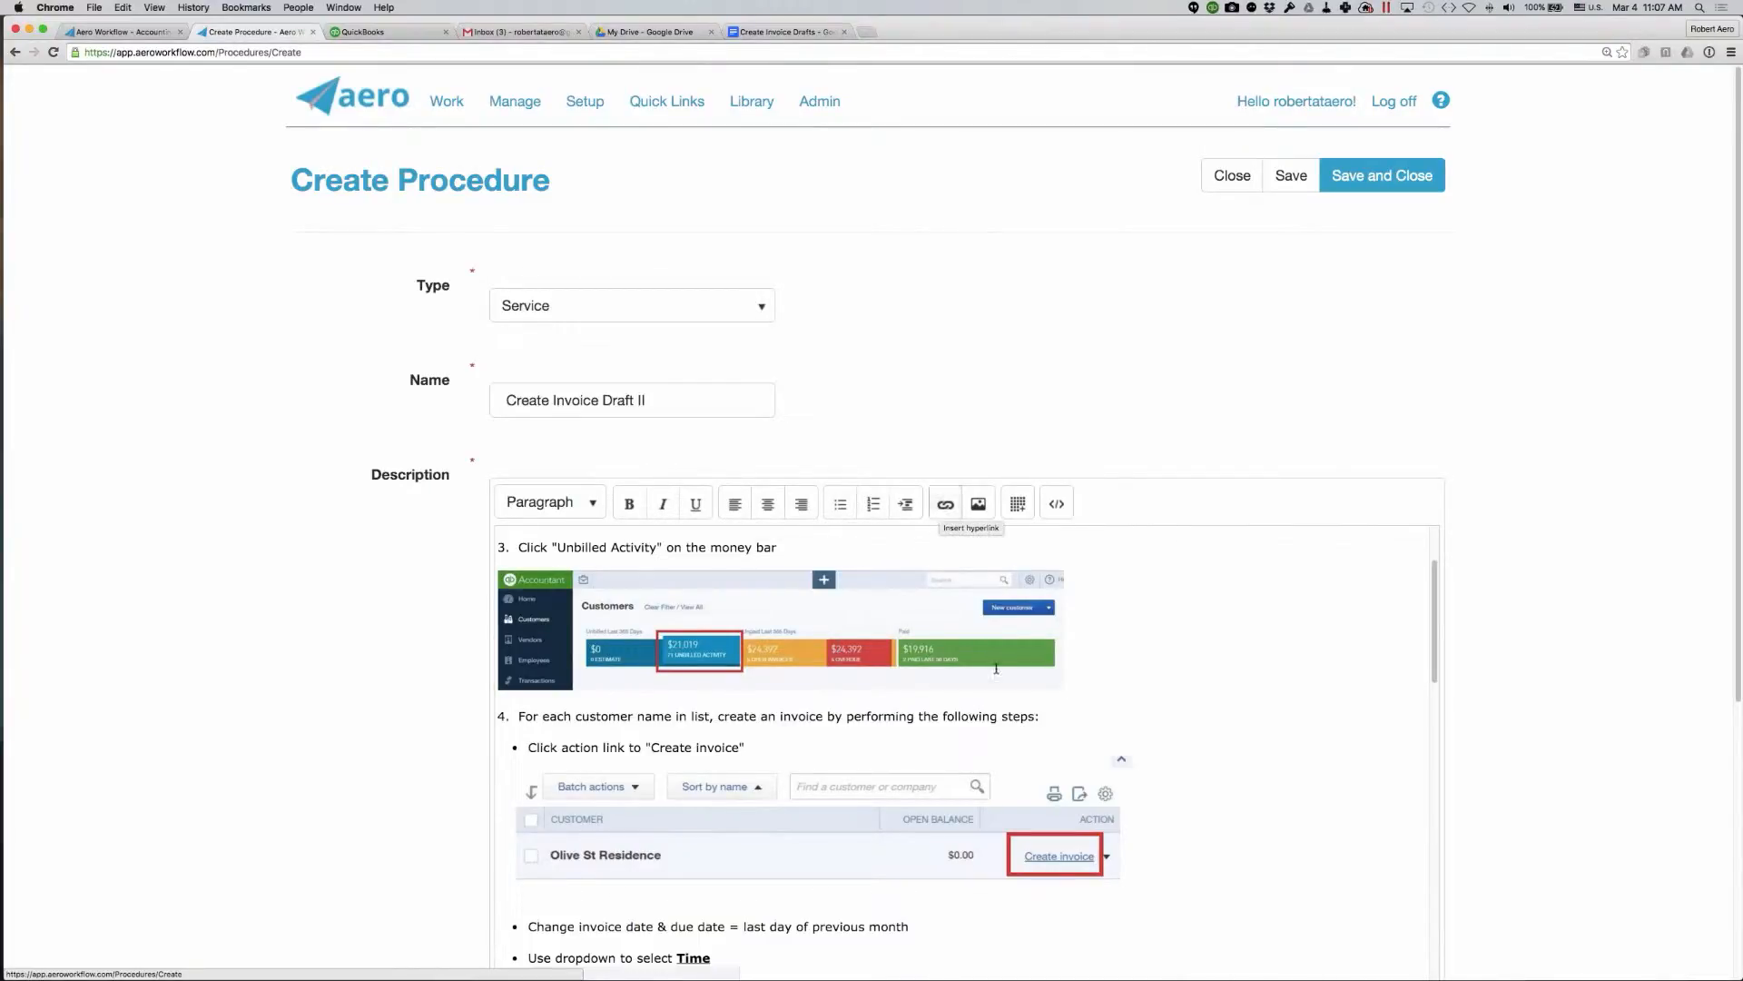
scroll(999, 674, down, 3)
scroll(998, 673, down, 15)
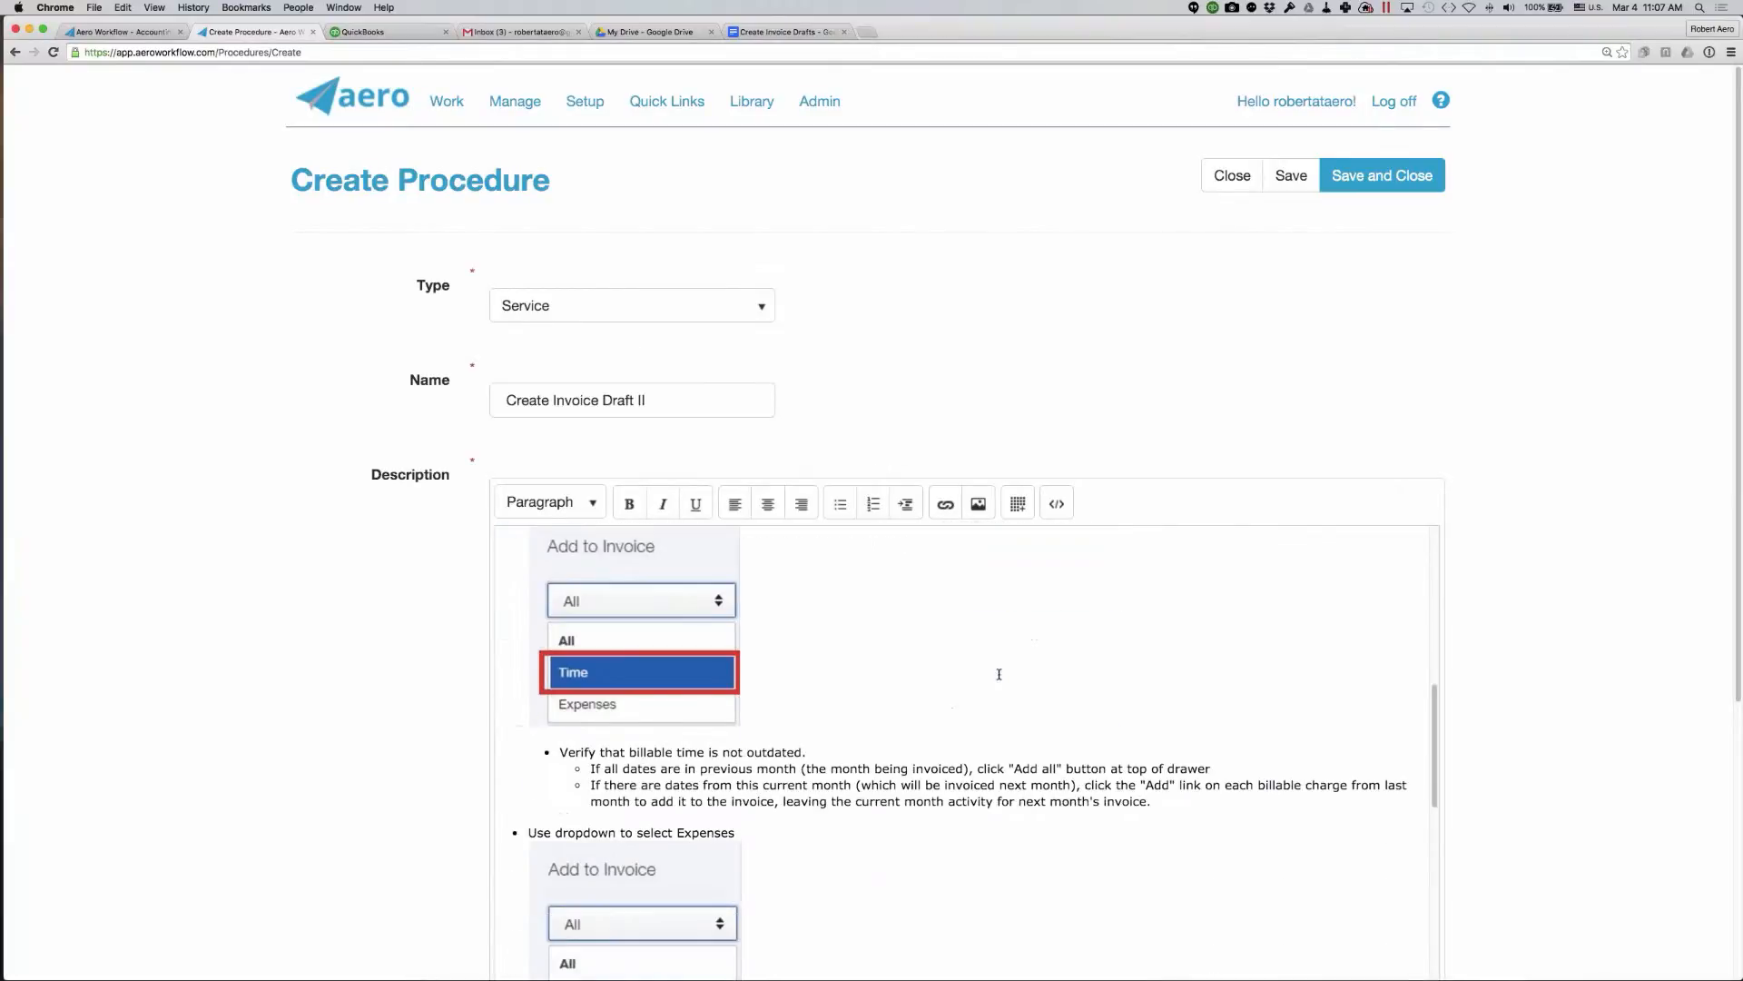
scroll(908, 491, up, 10)
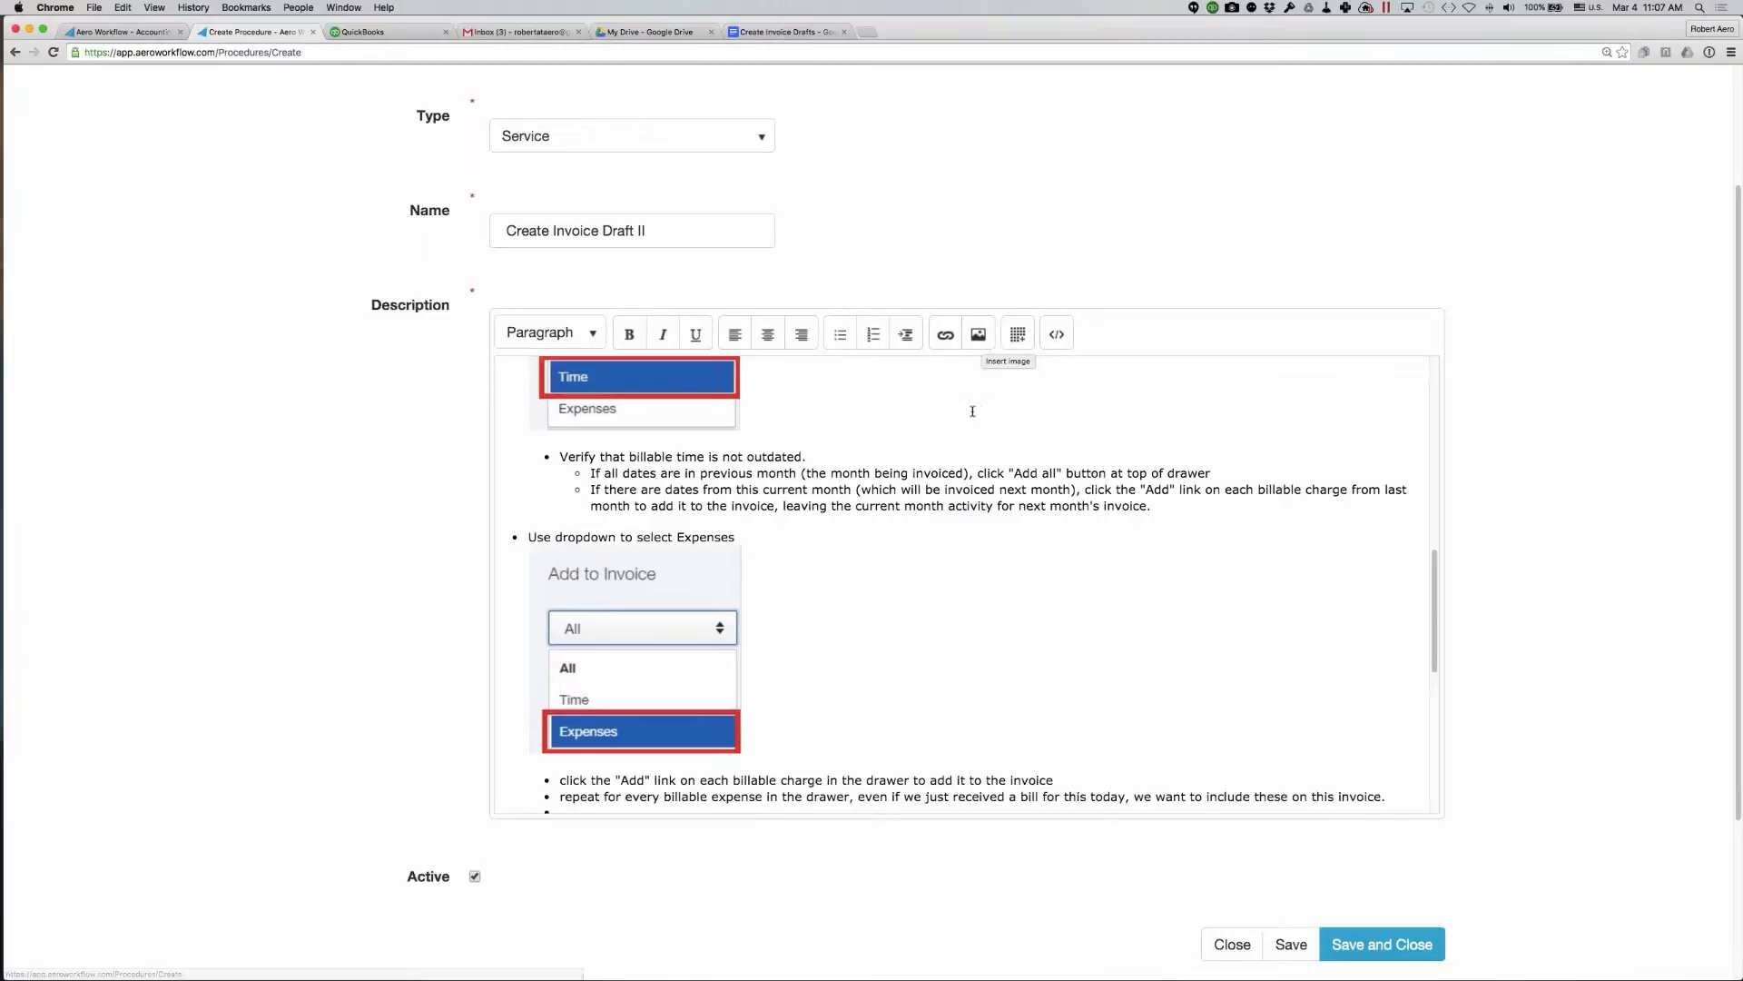
- View the web address, alternate text and size options for inserting an image into the description, without inserting one
click(978, 336)
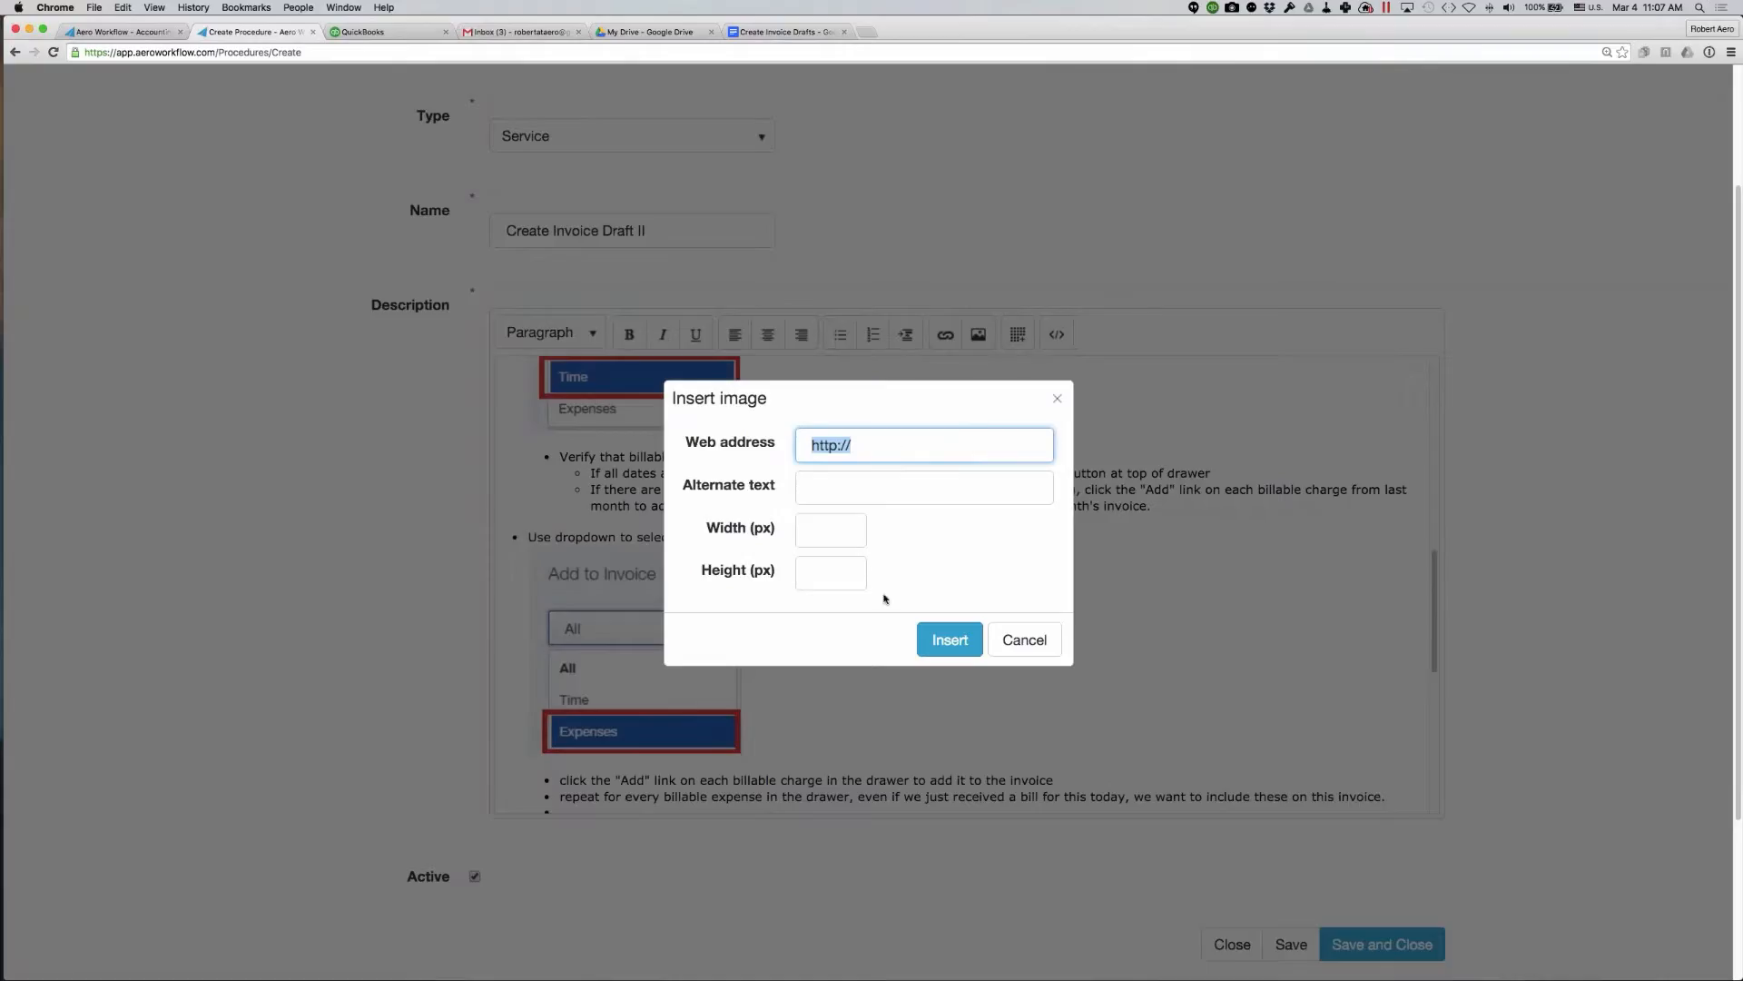
click(882, 451)
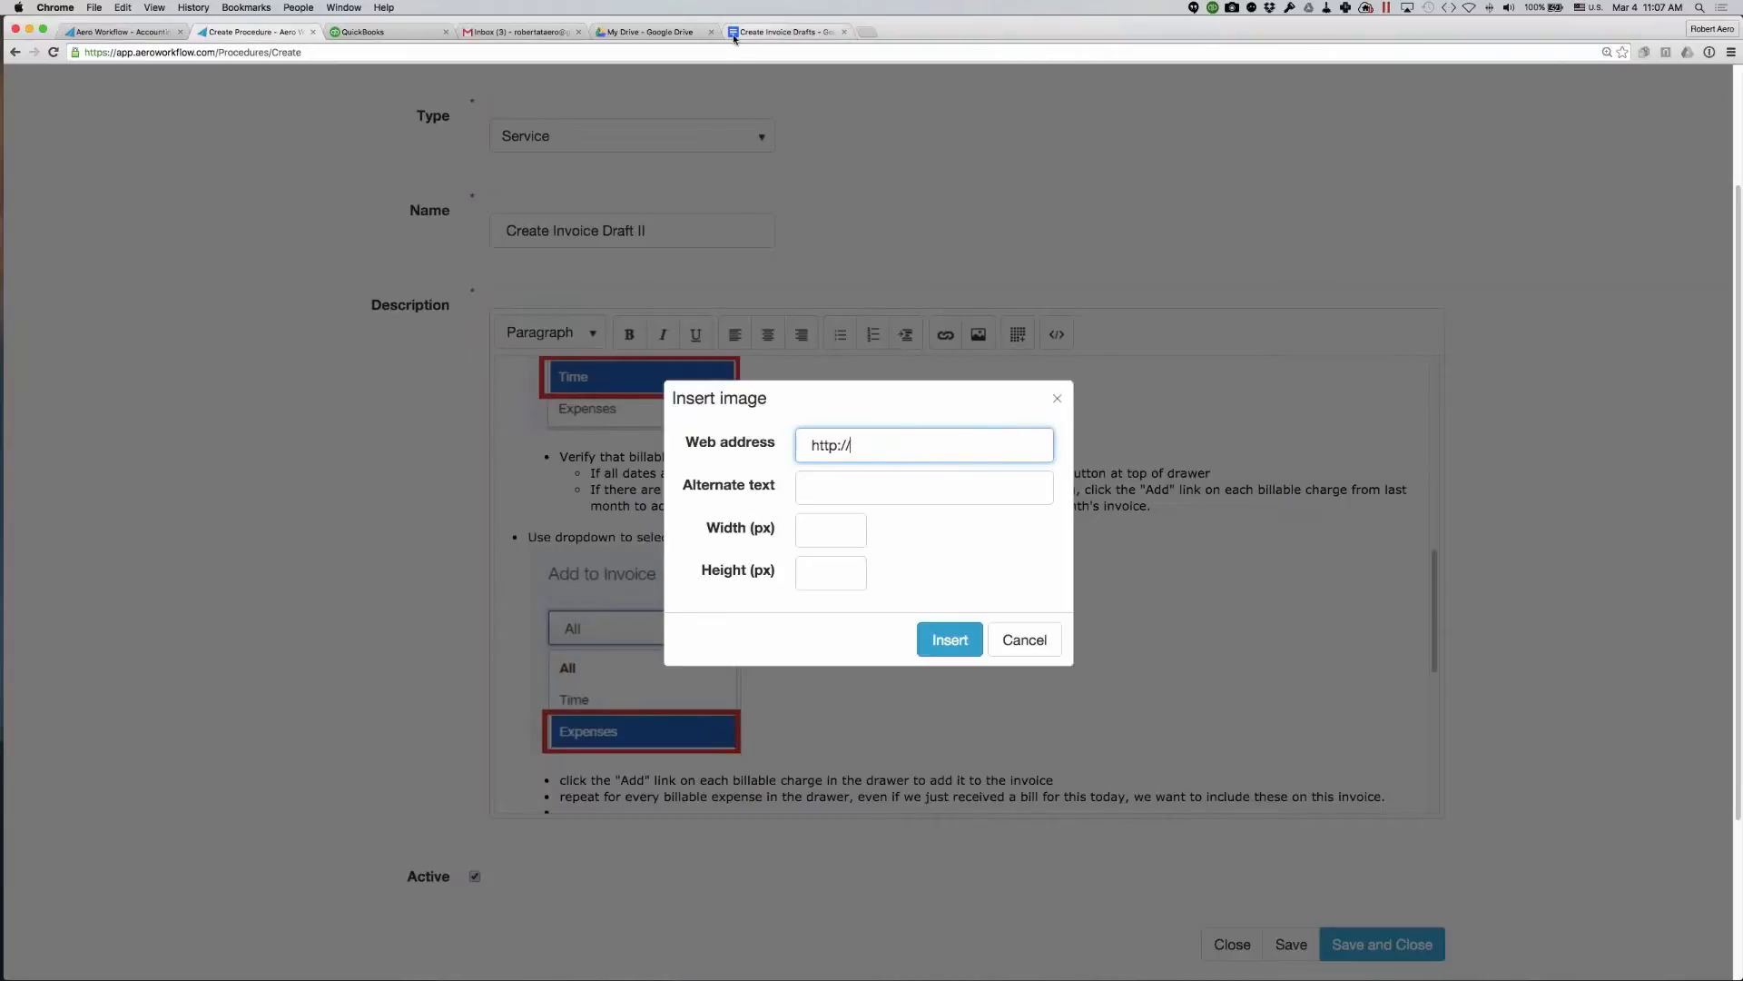
click(1059, 398)
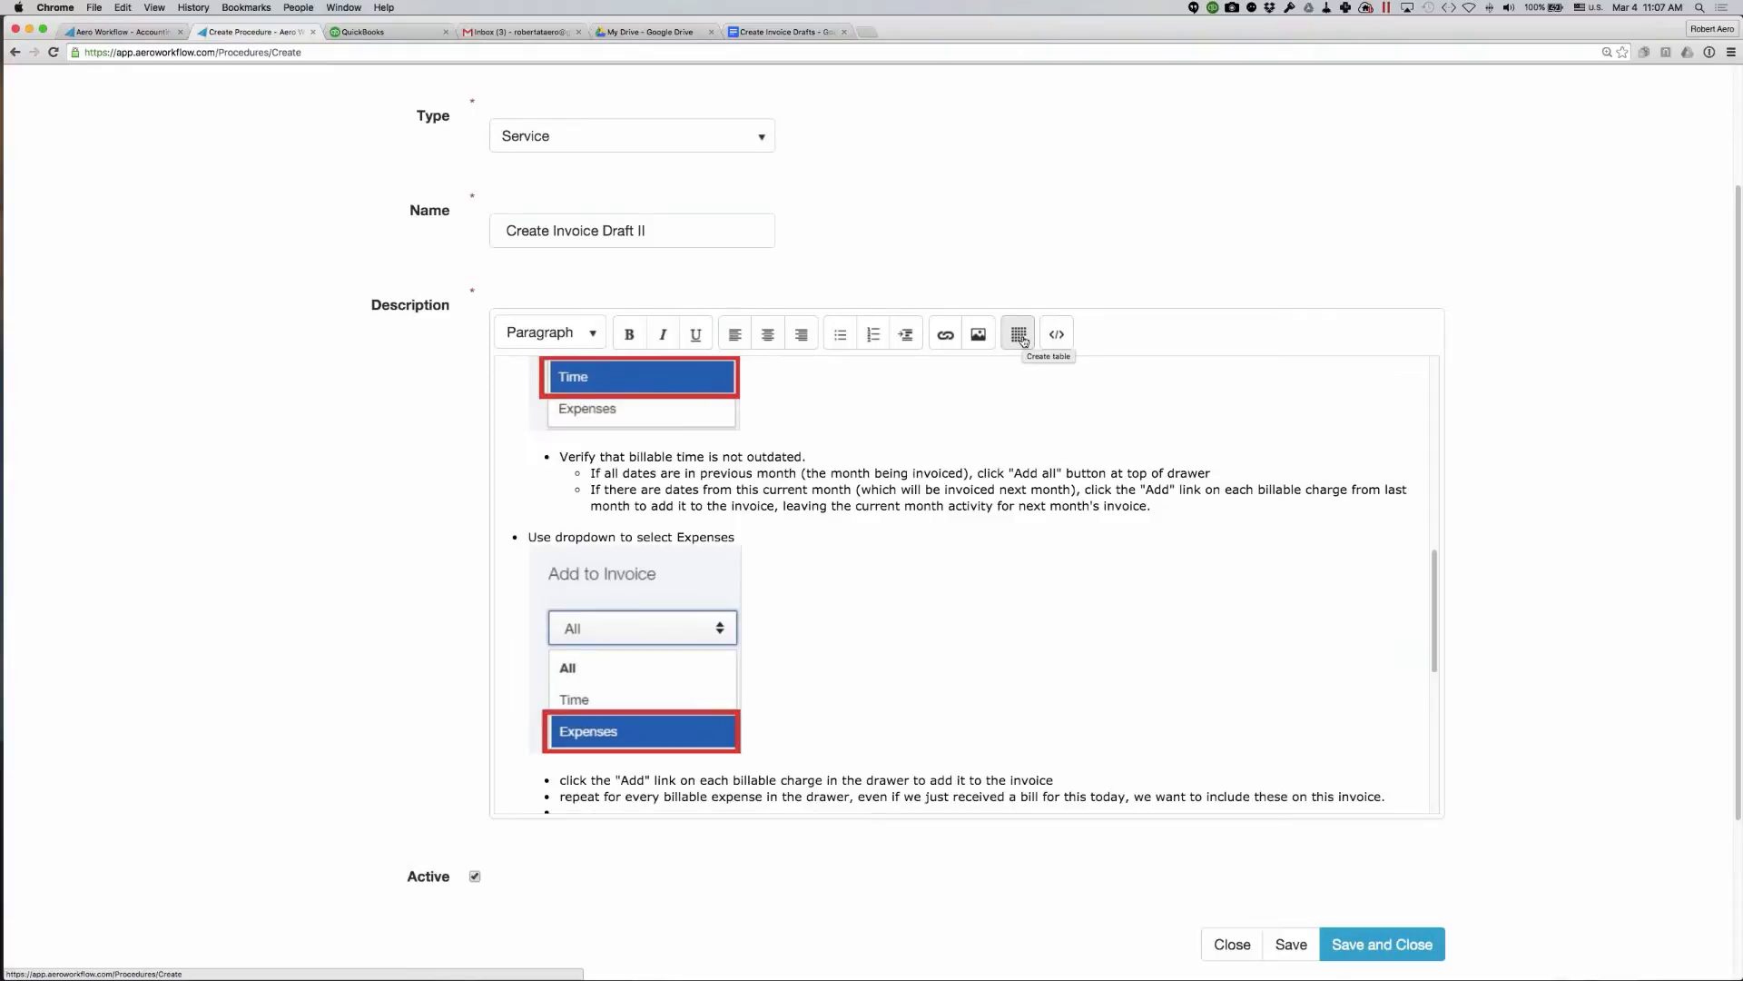
- Review the rest of the pasted description through the Send Approved Invoices section and return to its beginning
scroll(931, 435, down, 5)
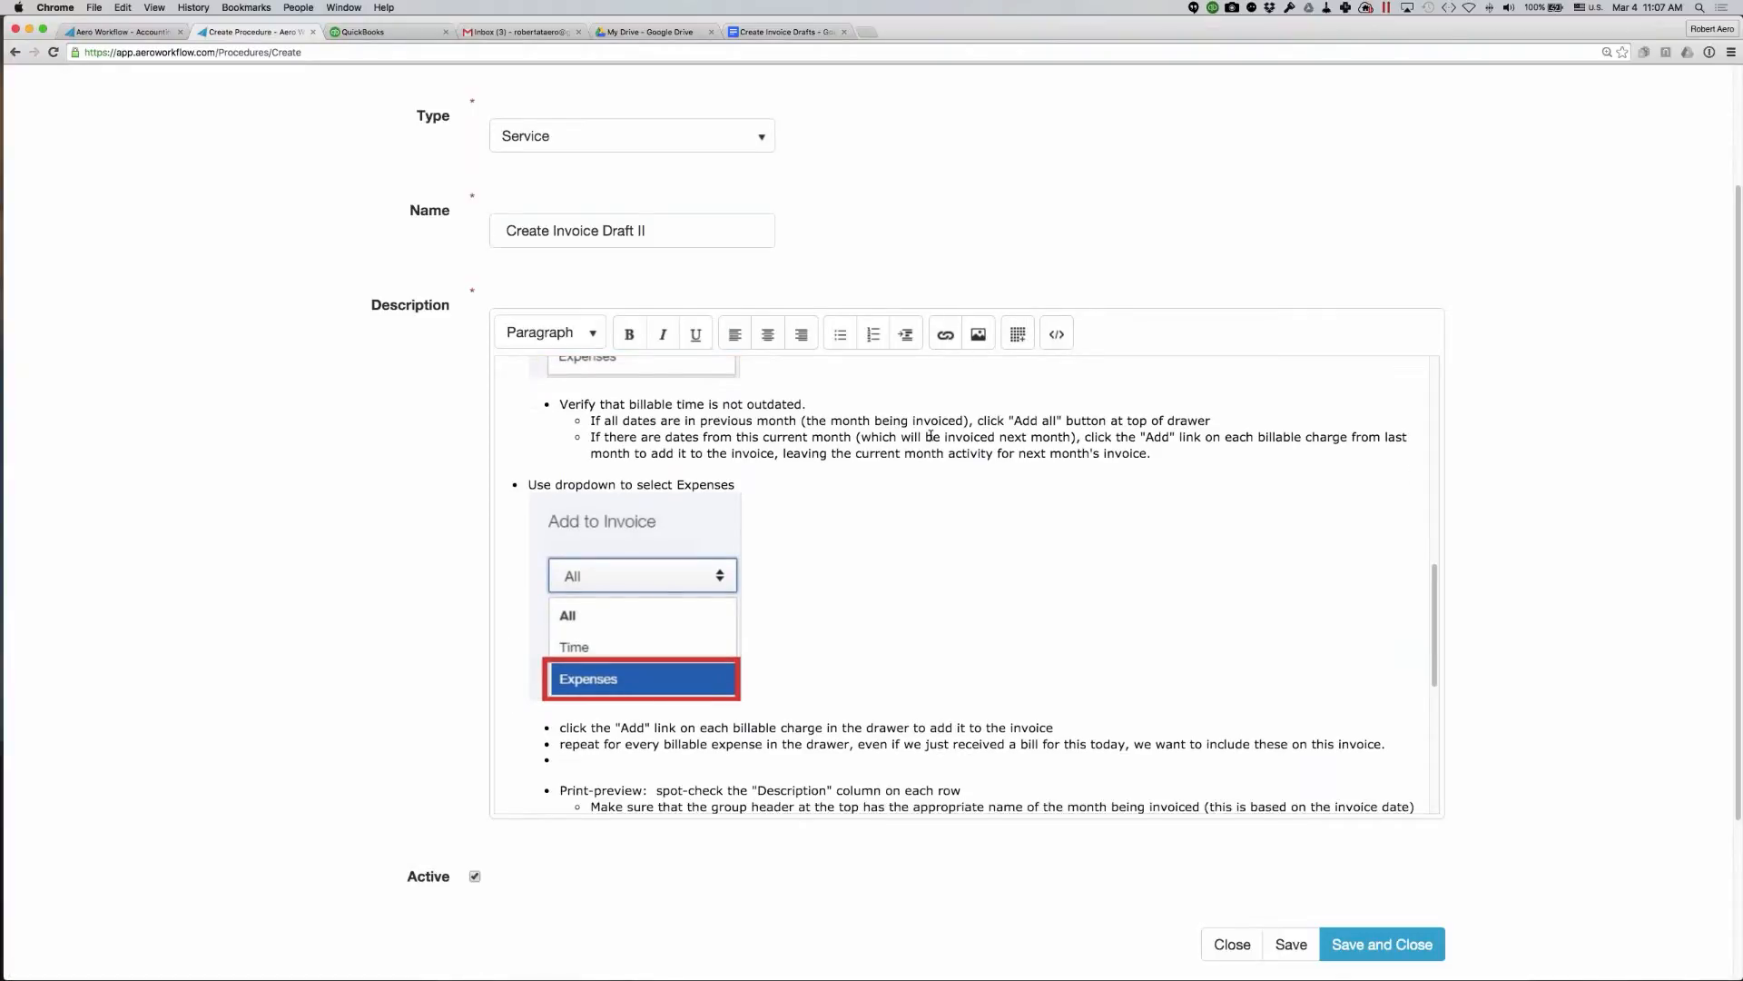
scroll(931, 435, down, 6)
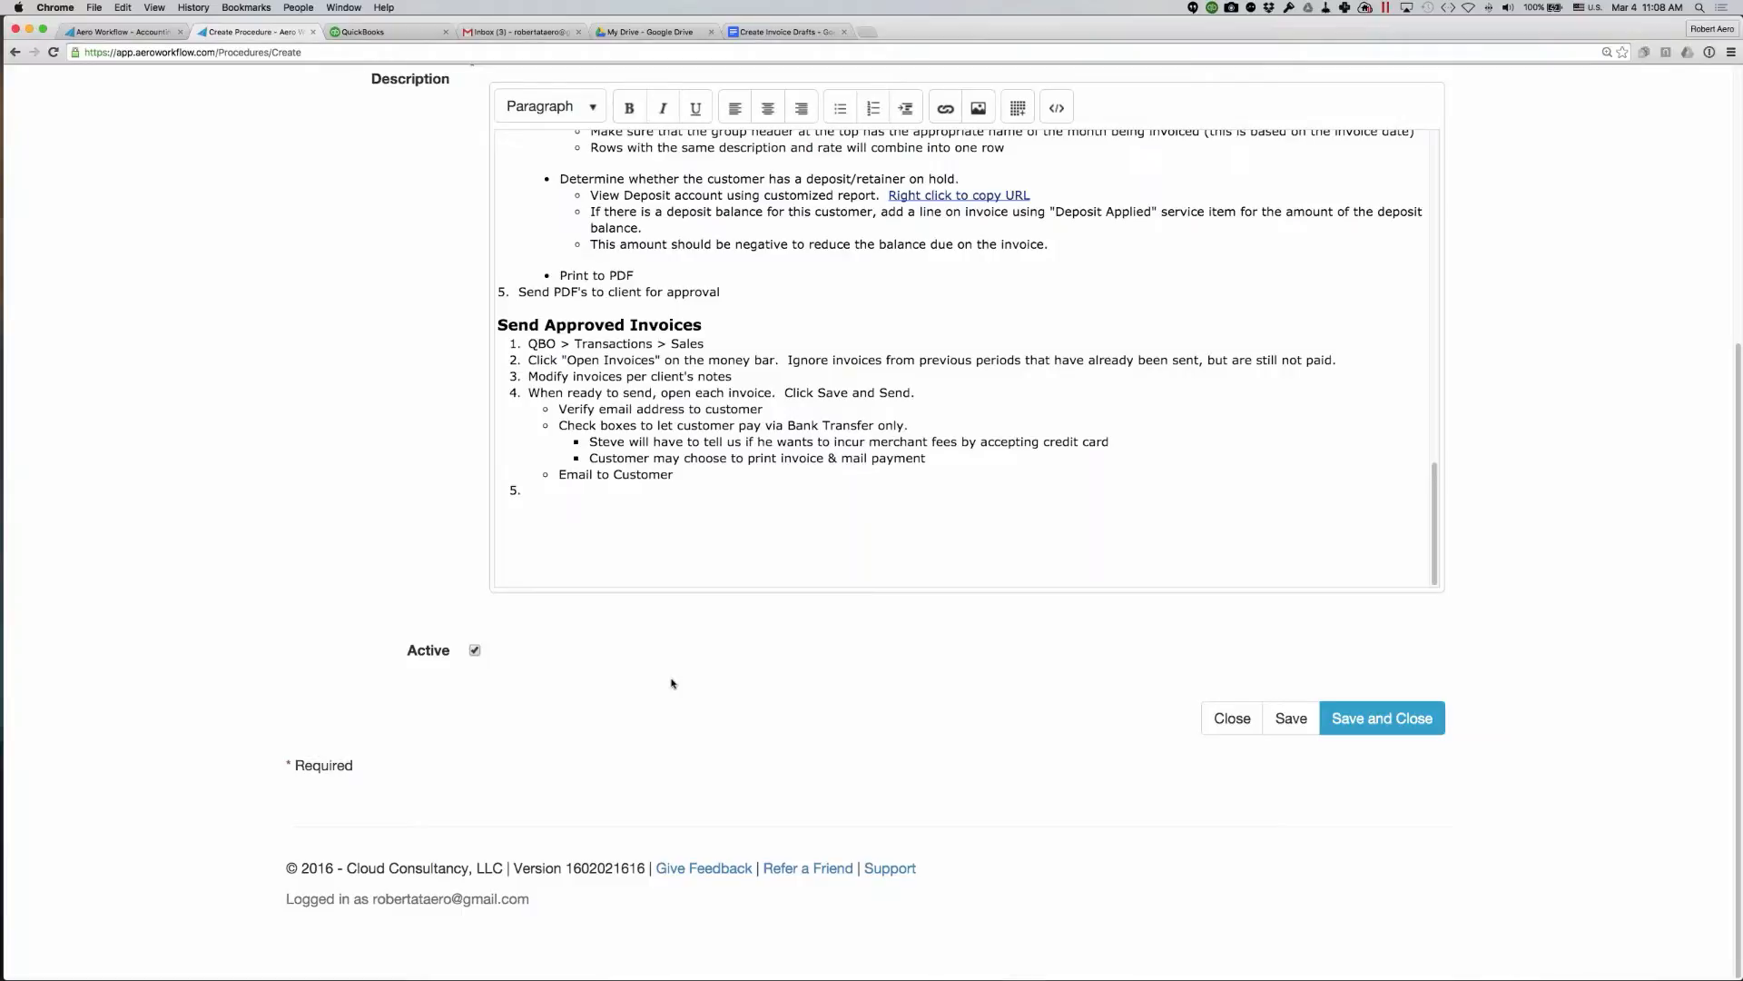
scroll(672, 683, up, 1)
scroll(672, 682, up, 2)
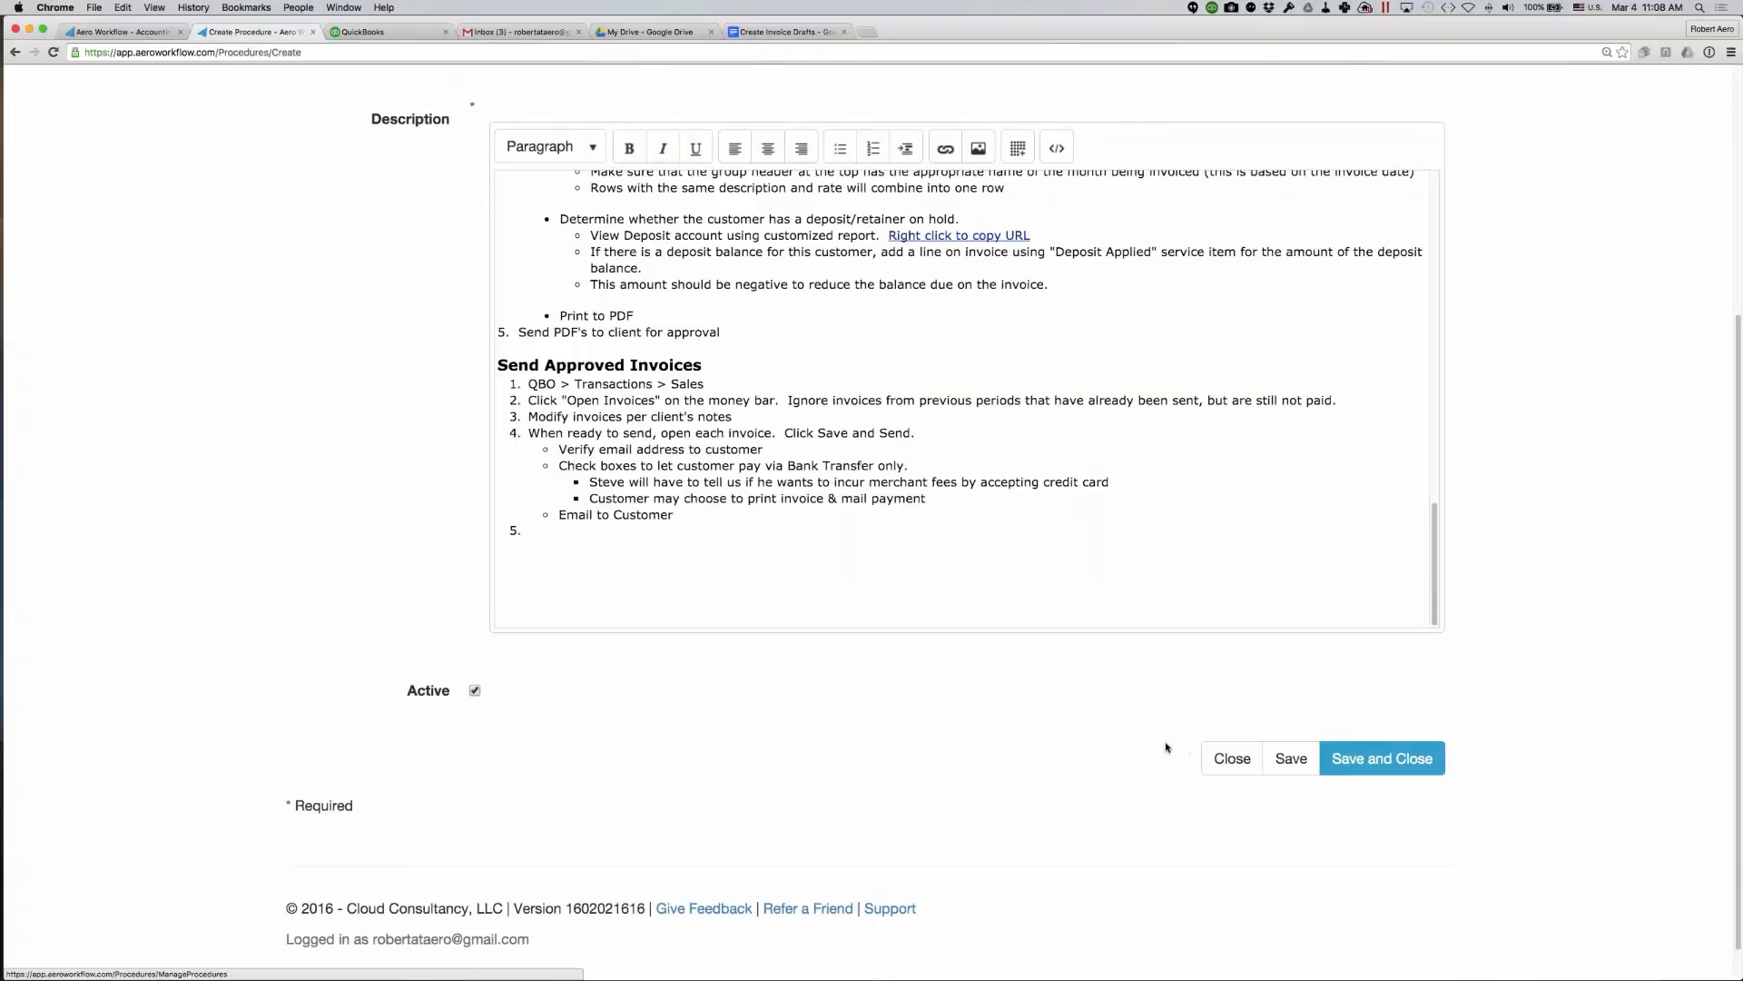
scroll(918, 415, up, 2)
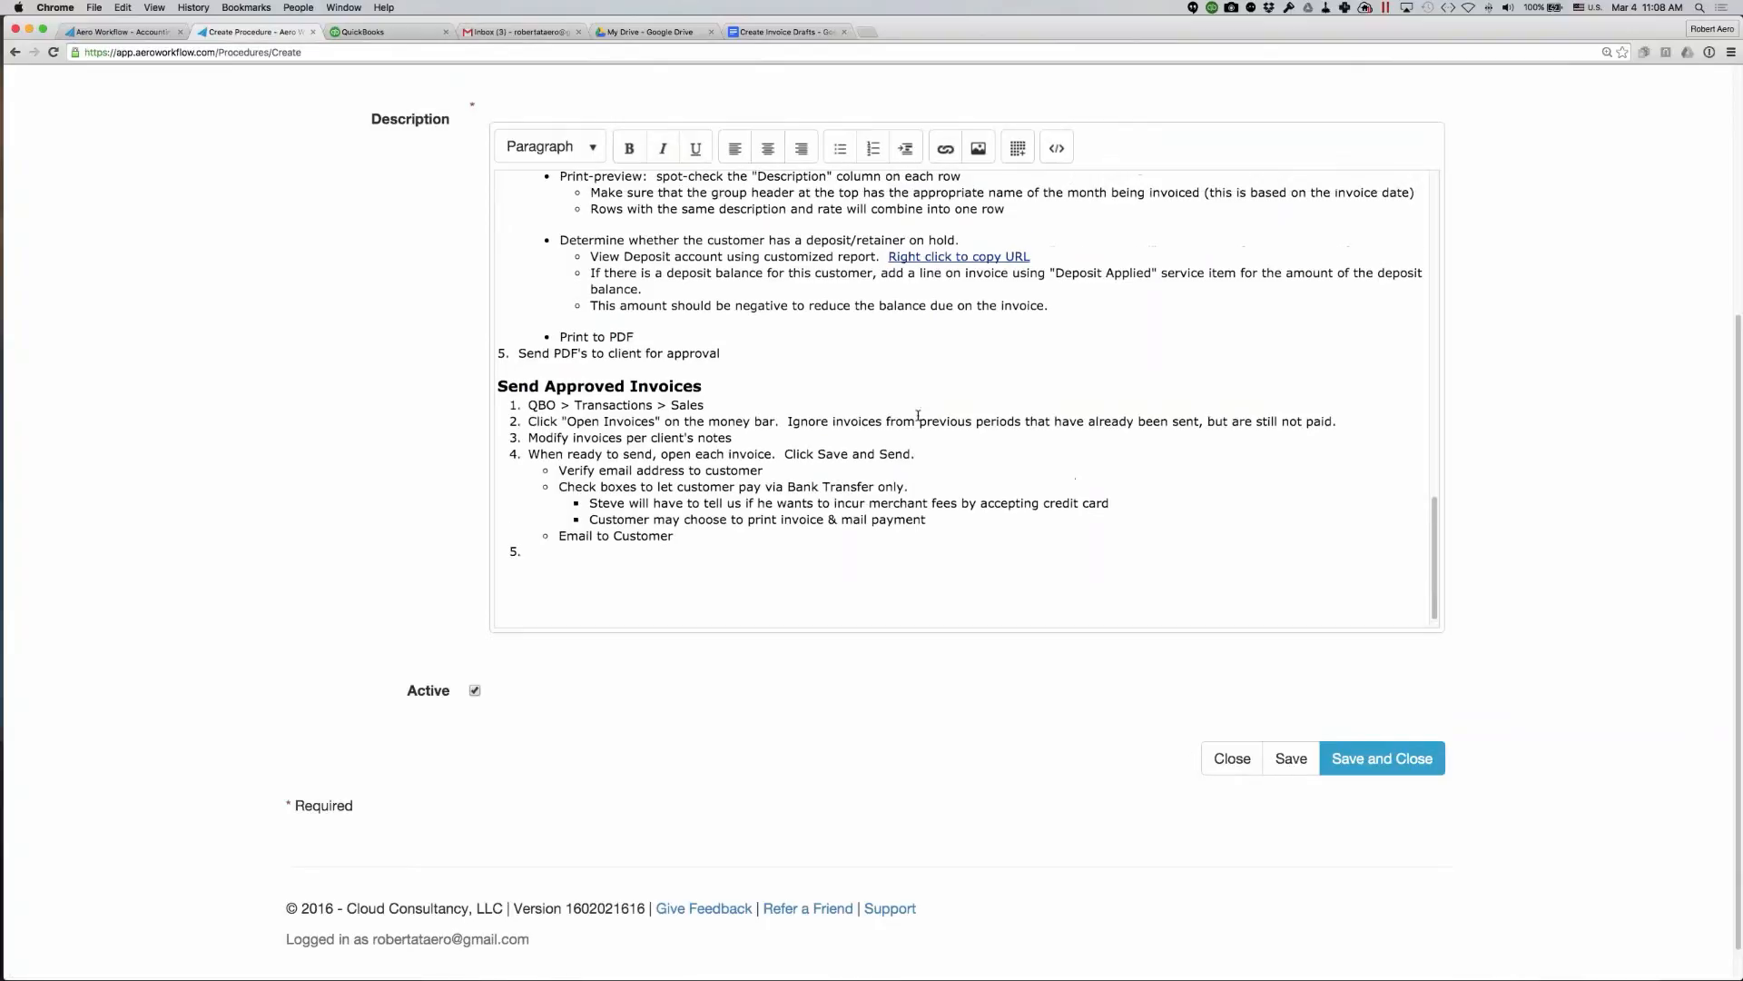
scroll(918, 415, up, 15)
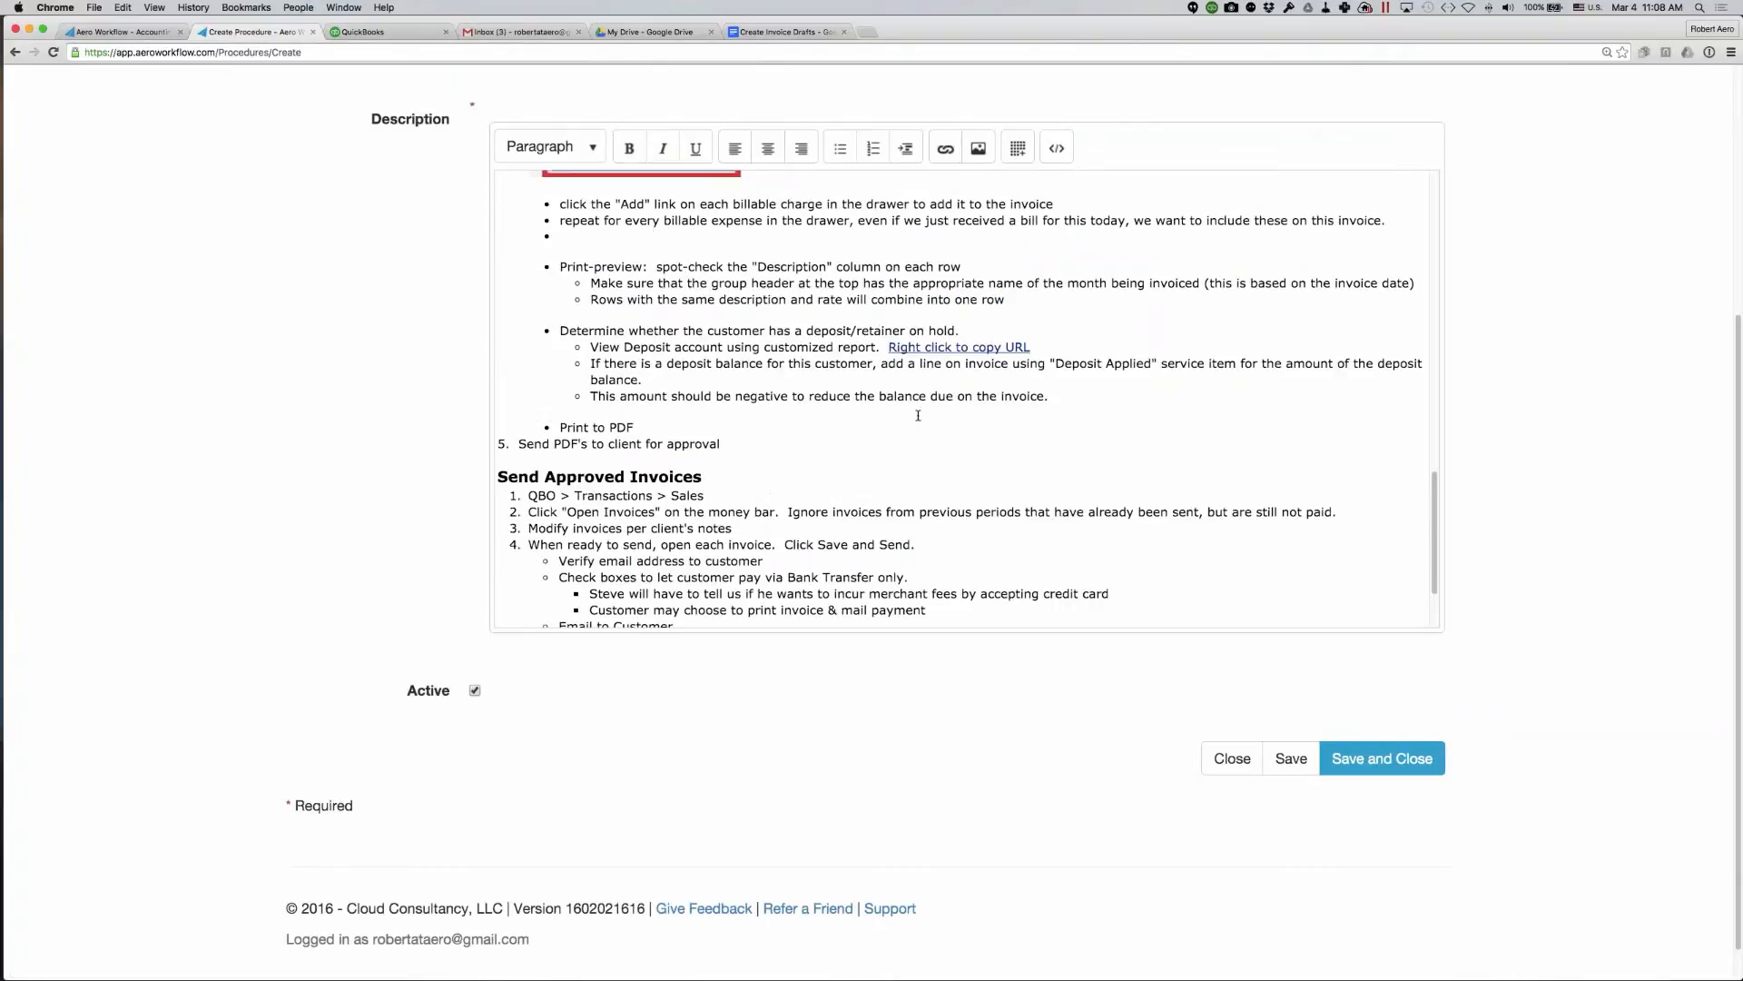
scroll(918, 415, up, 10)
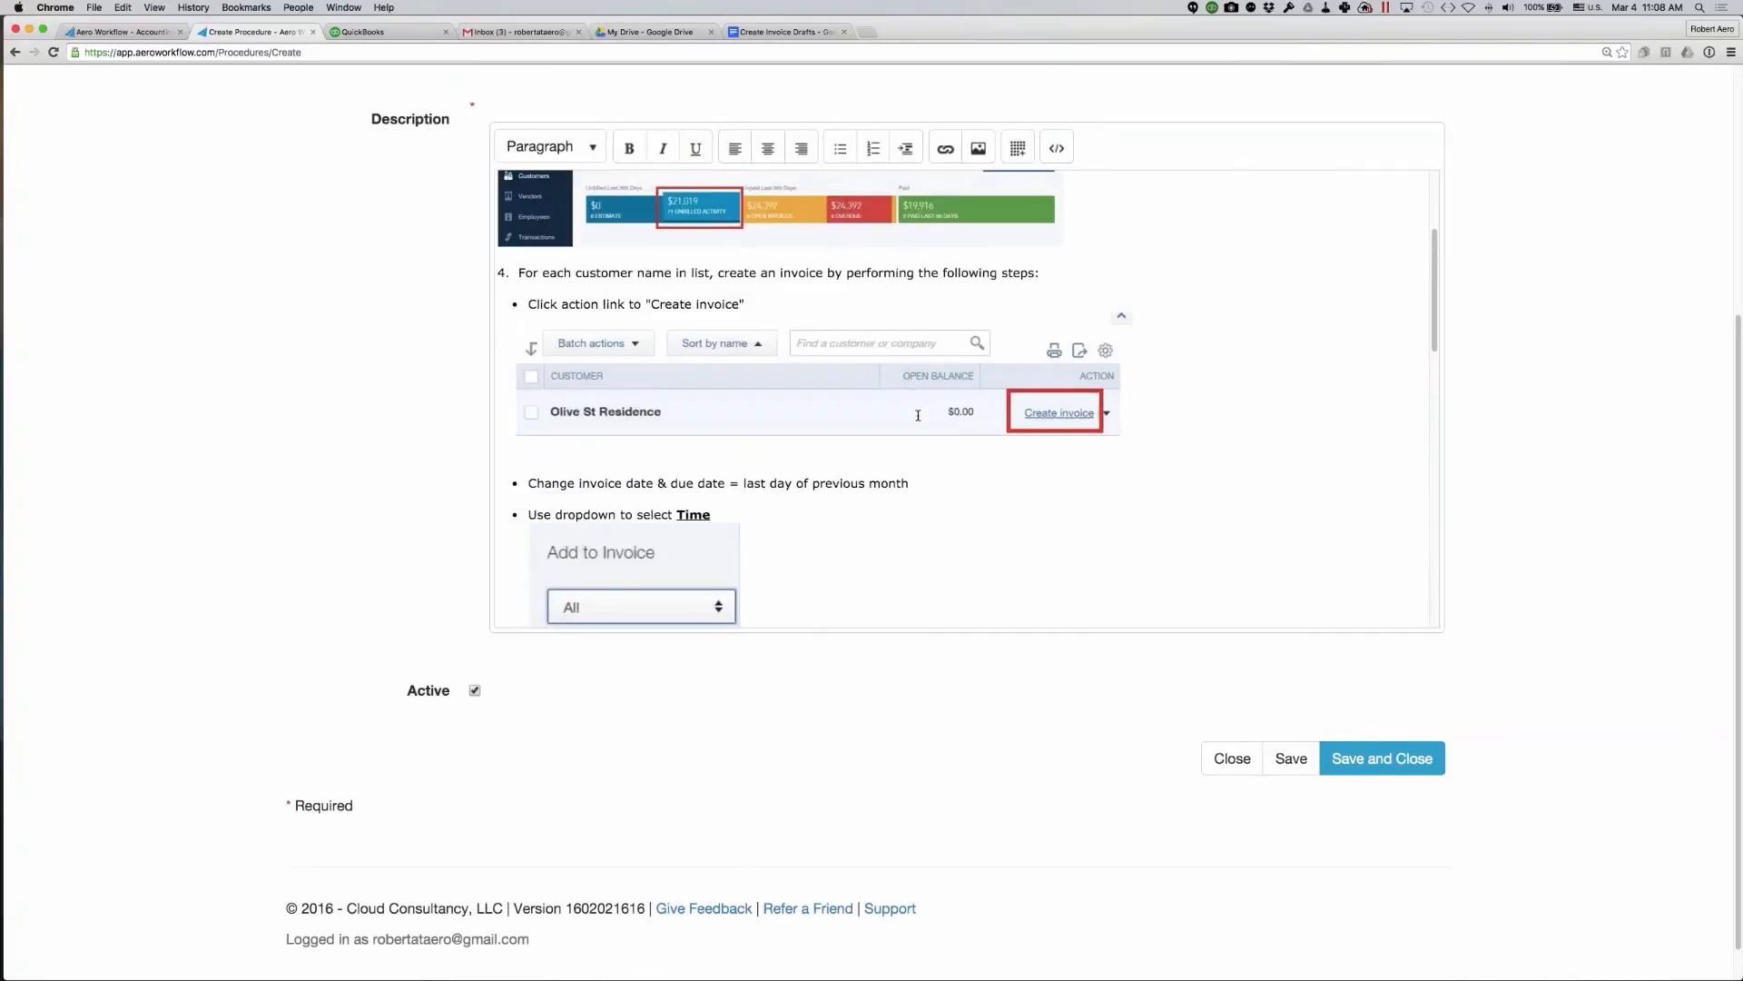
scroll(918, 442, up, 1)
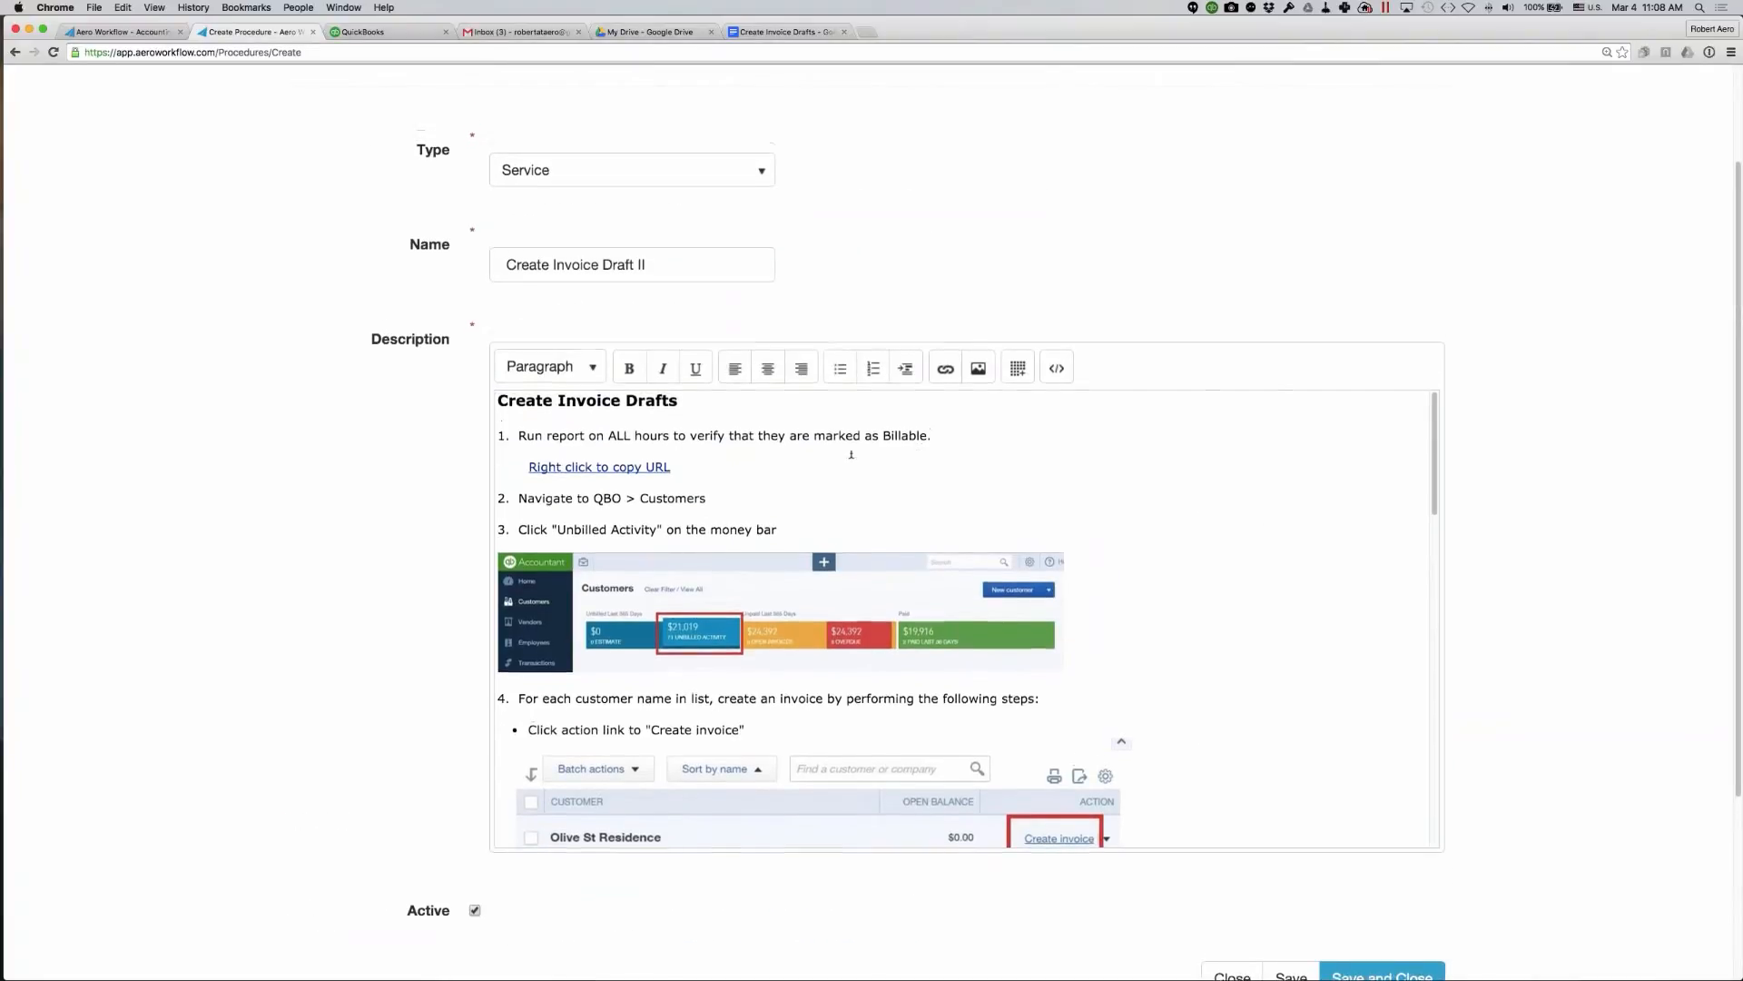
- Check the report link, the customer screenshots and the Time dropdown instructions in the Create Invoice Drafts section
click(731, 467)
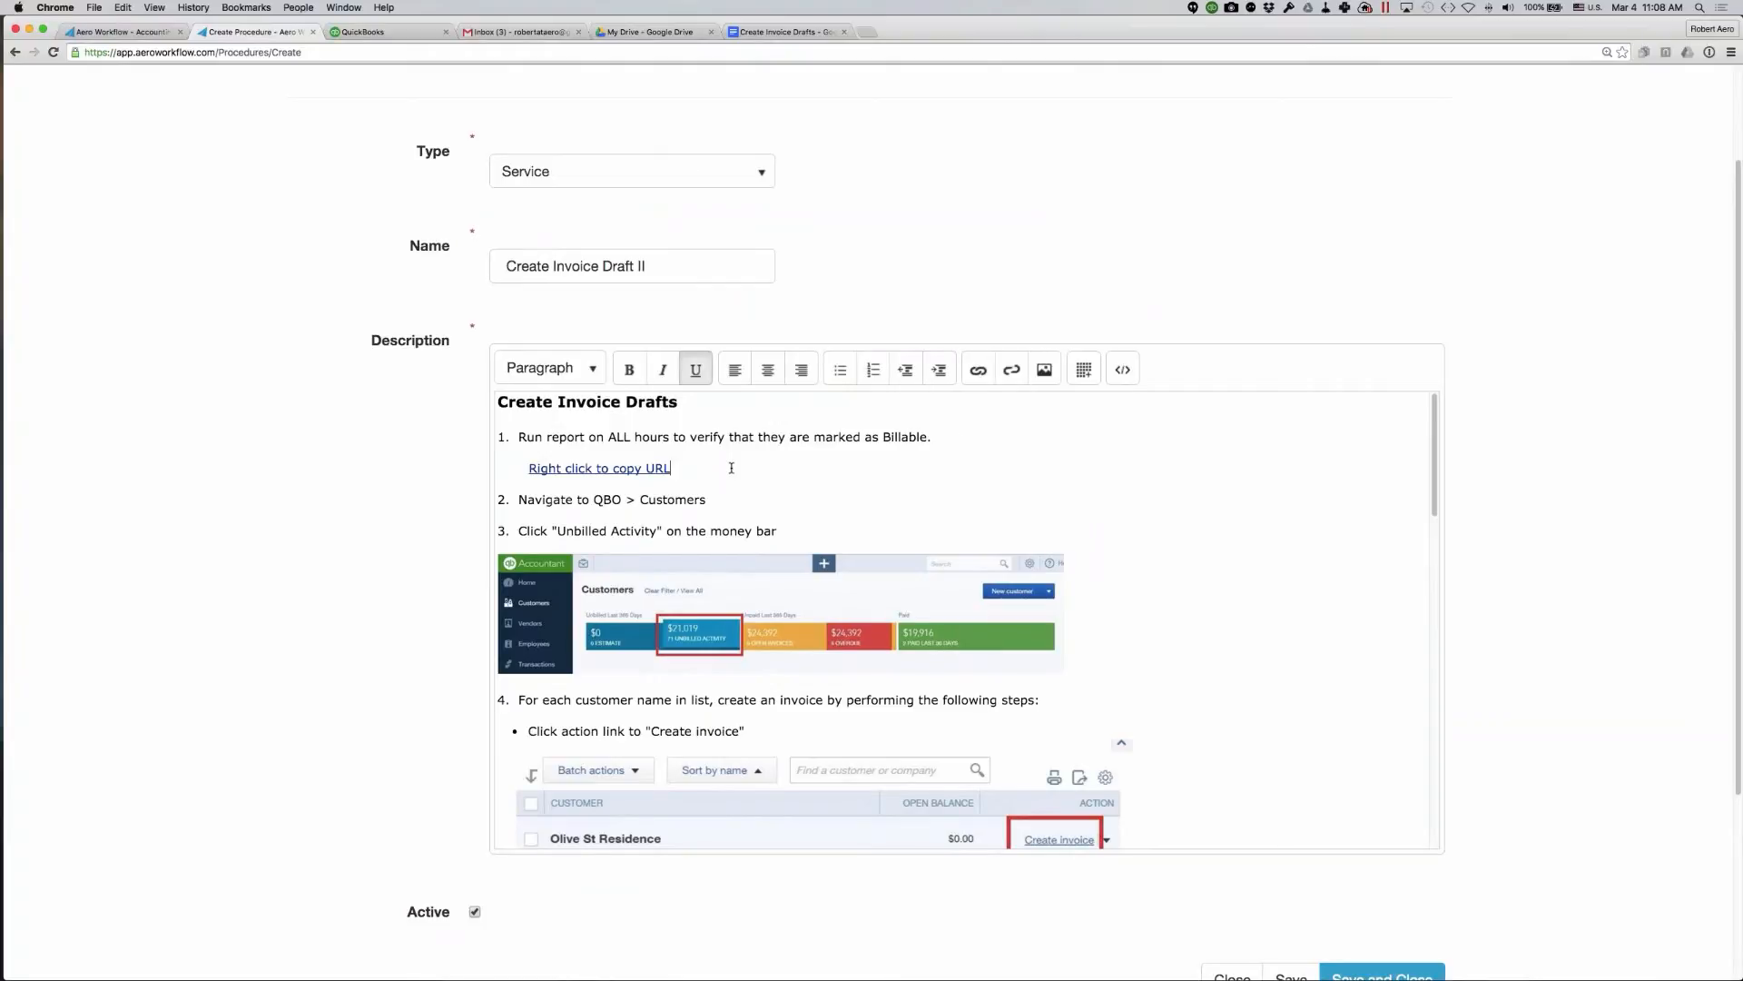
scroll(731, 467, down, 1)
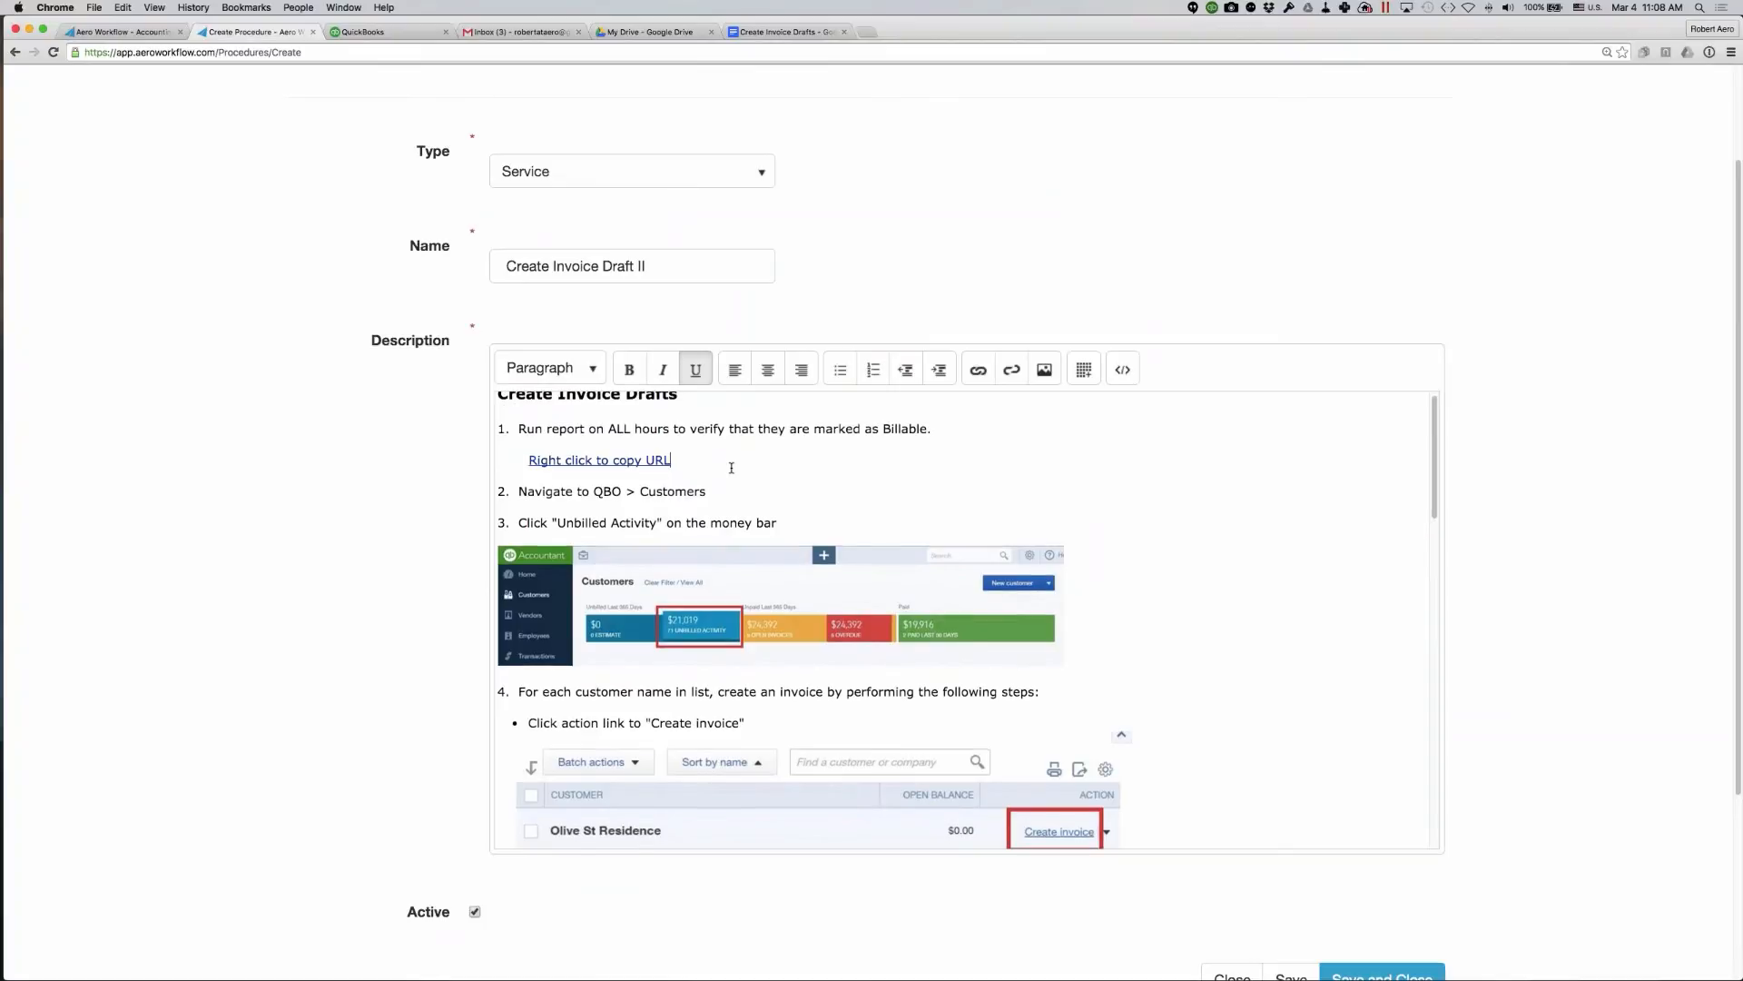
scroll(731, 468, down, 3)
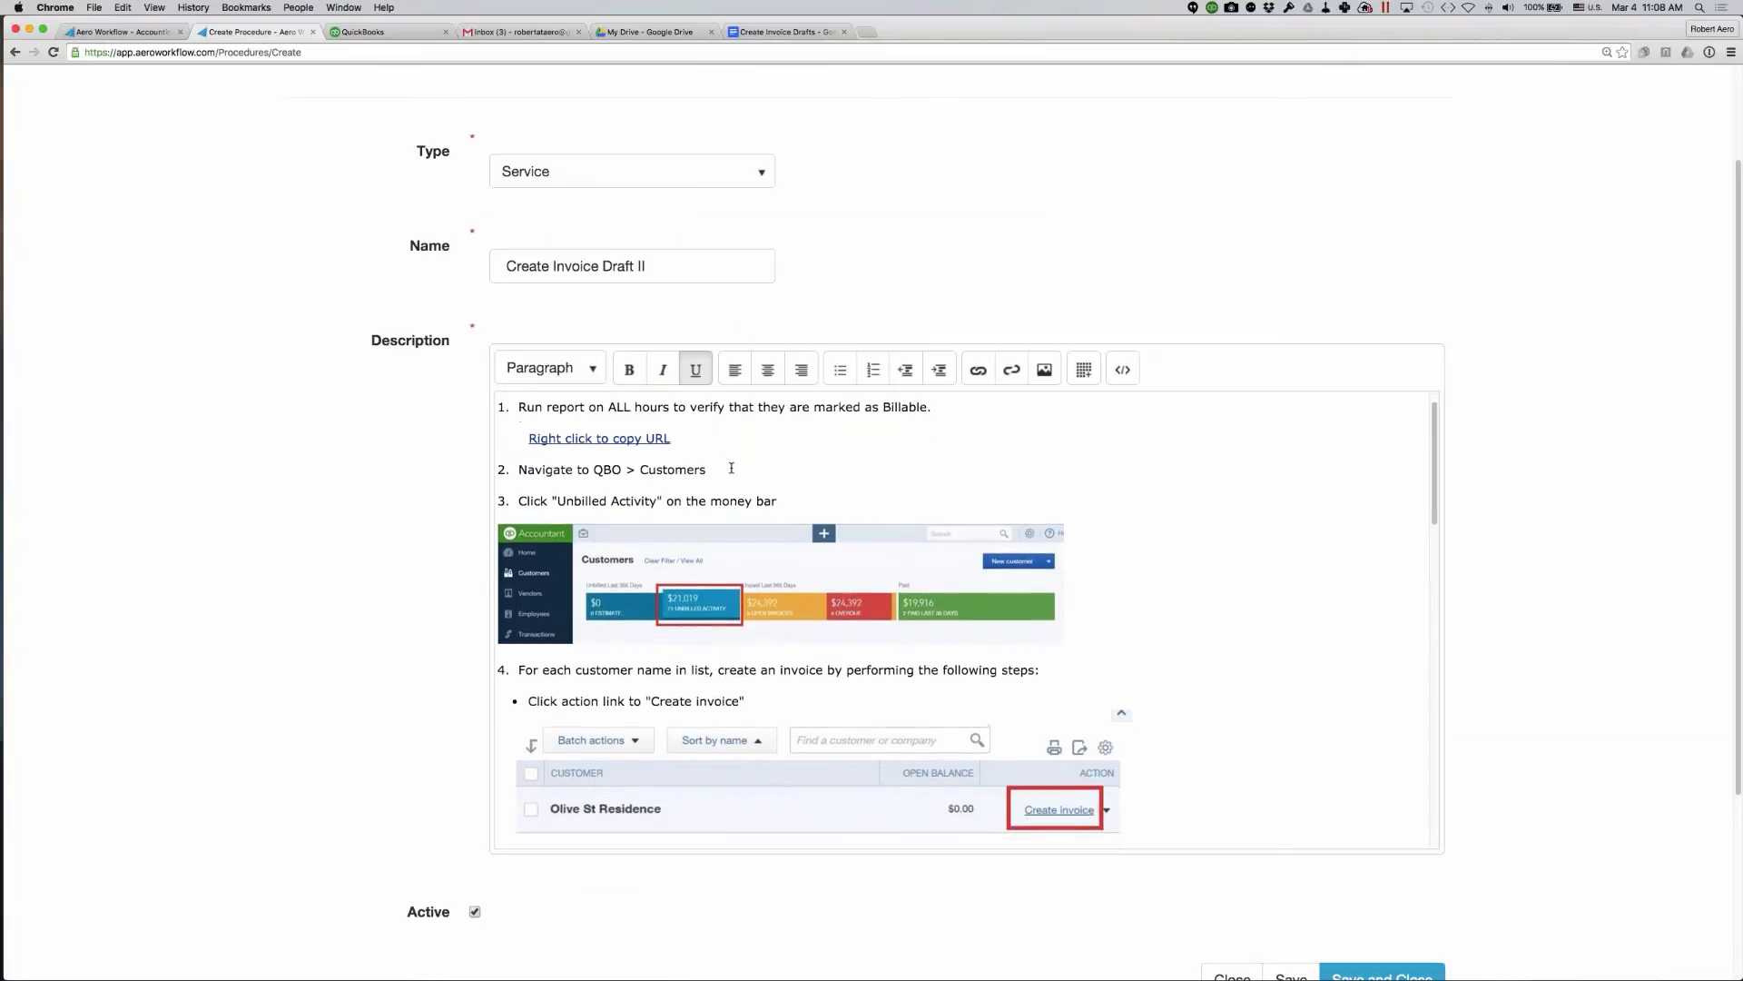
click(836, 473)
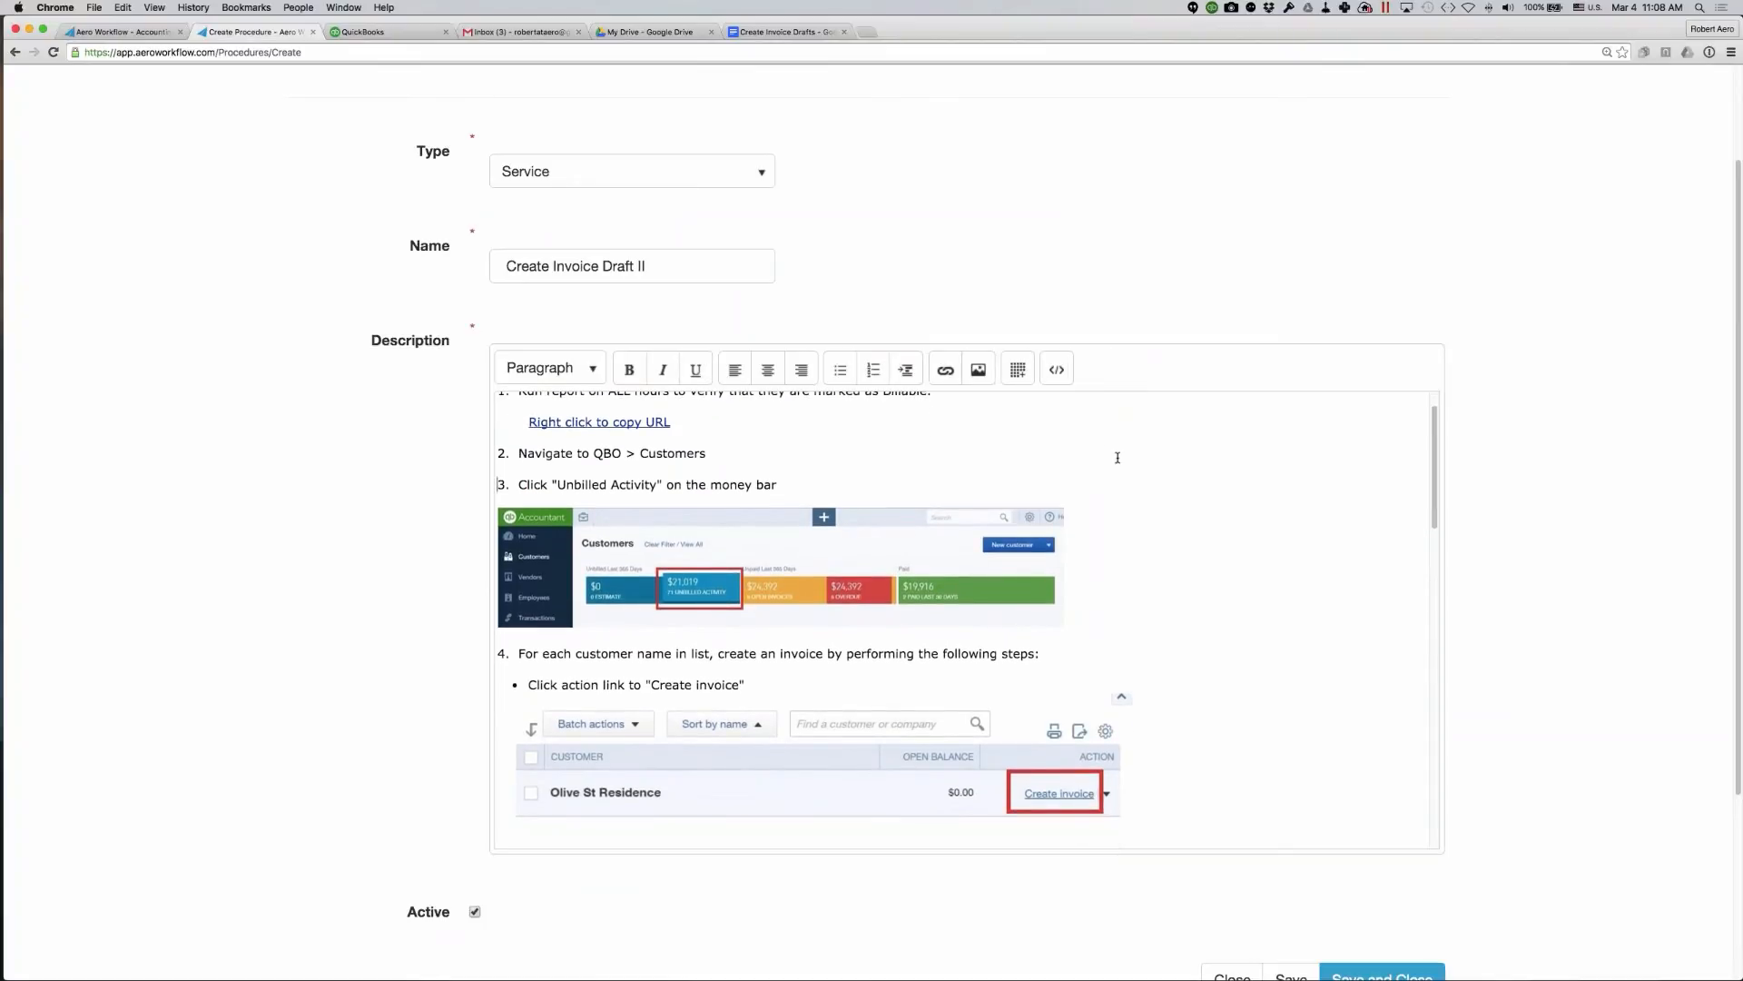
scroll(1117, 454, down, 2)
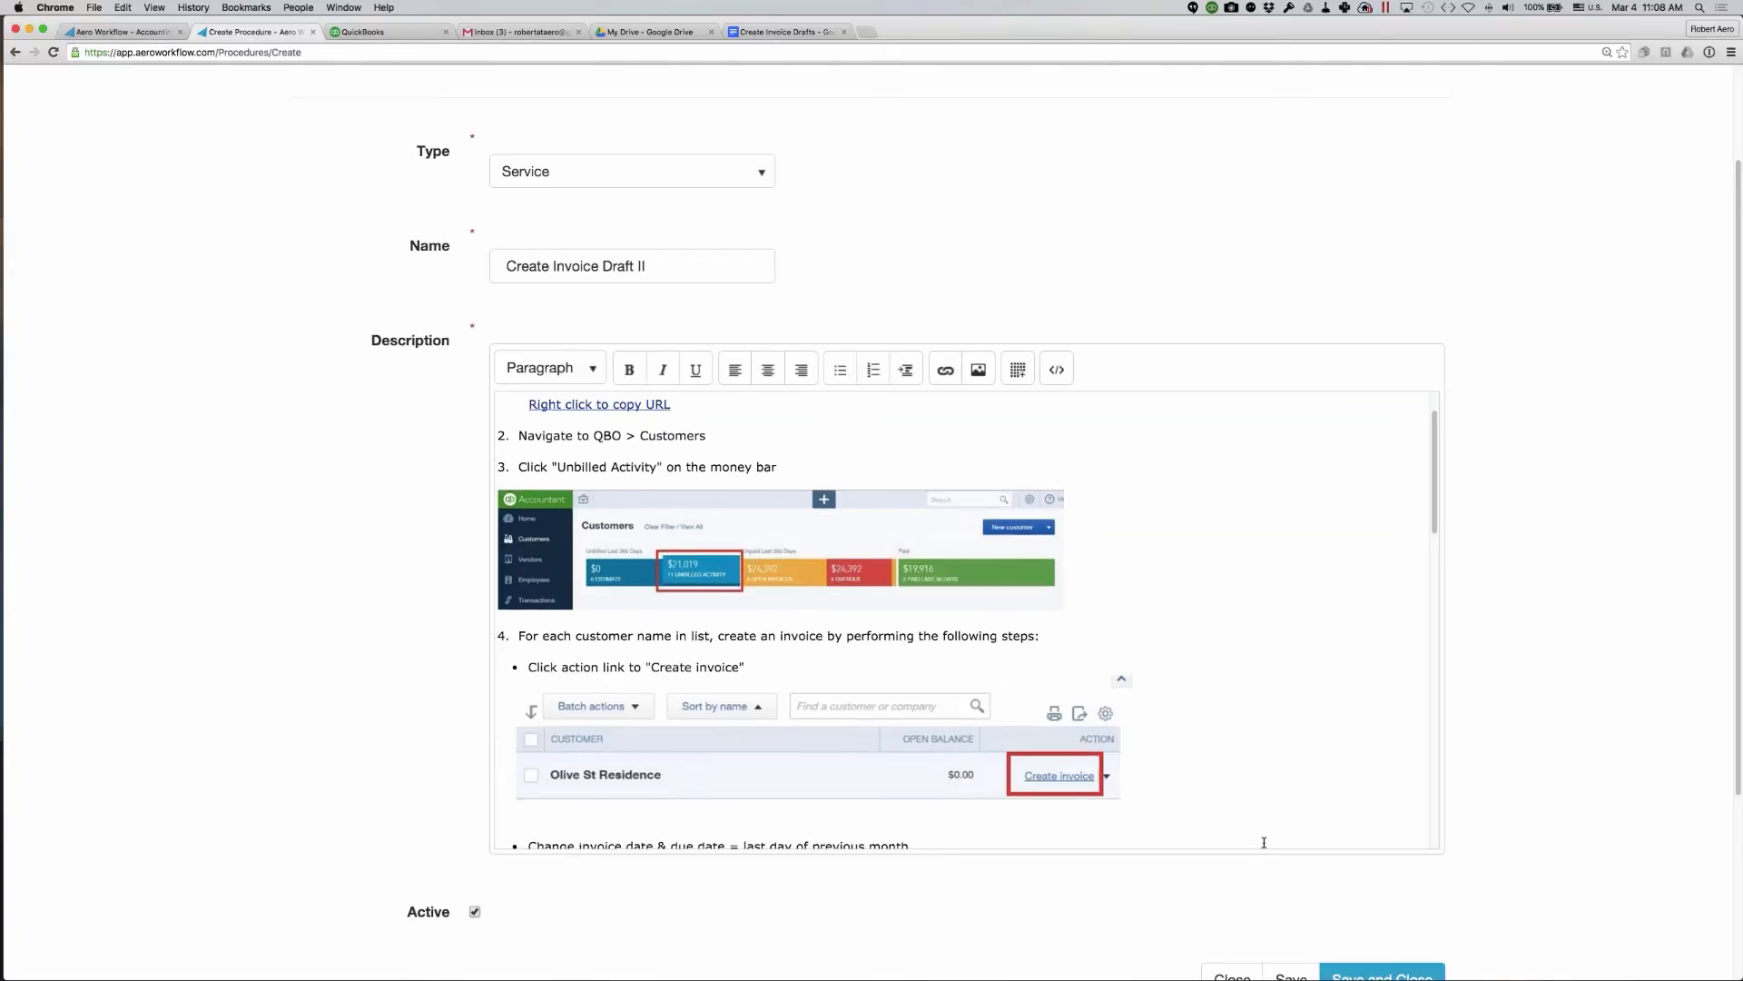
scroll(1235, 727, down, 5)
scroll(1264, 842, down, 2)
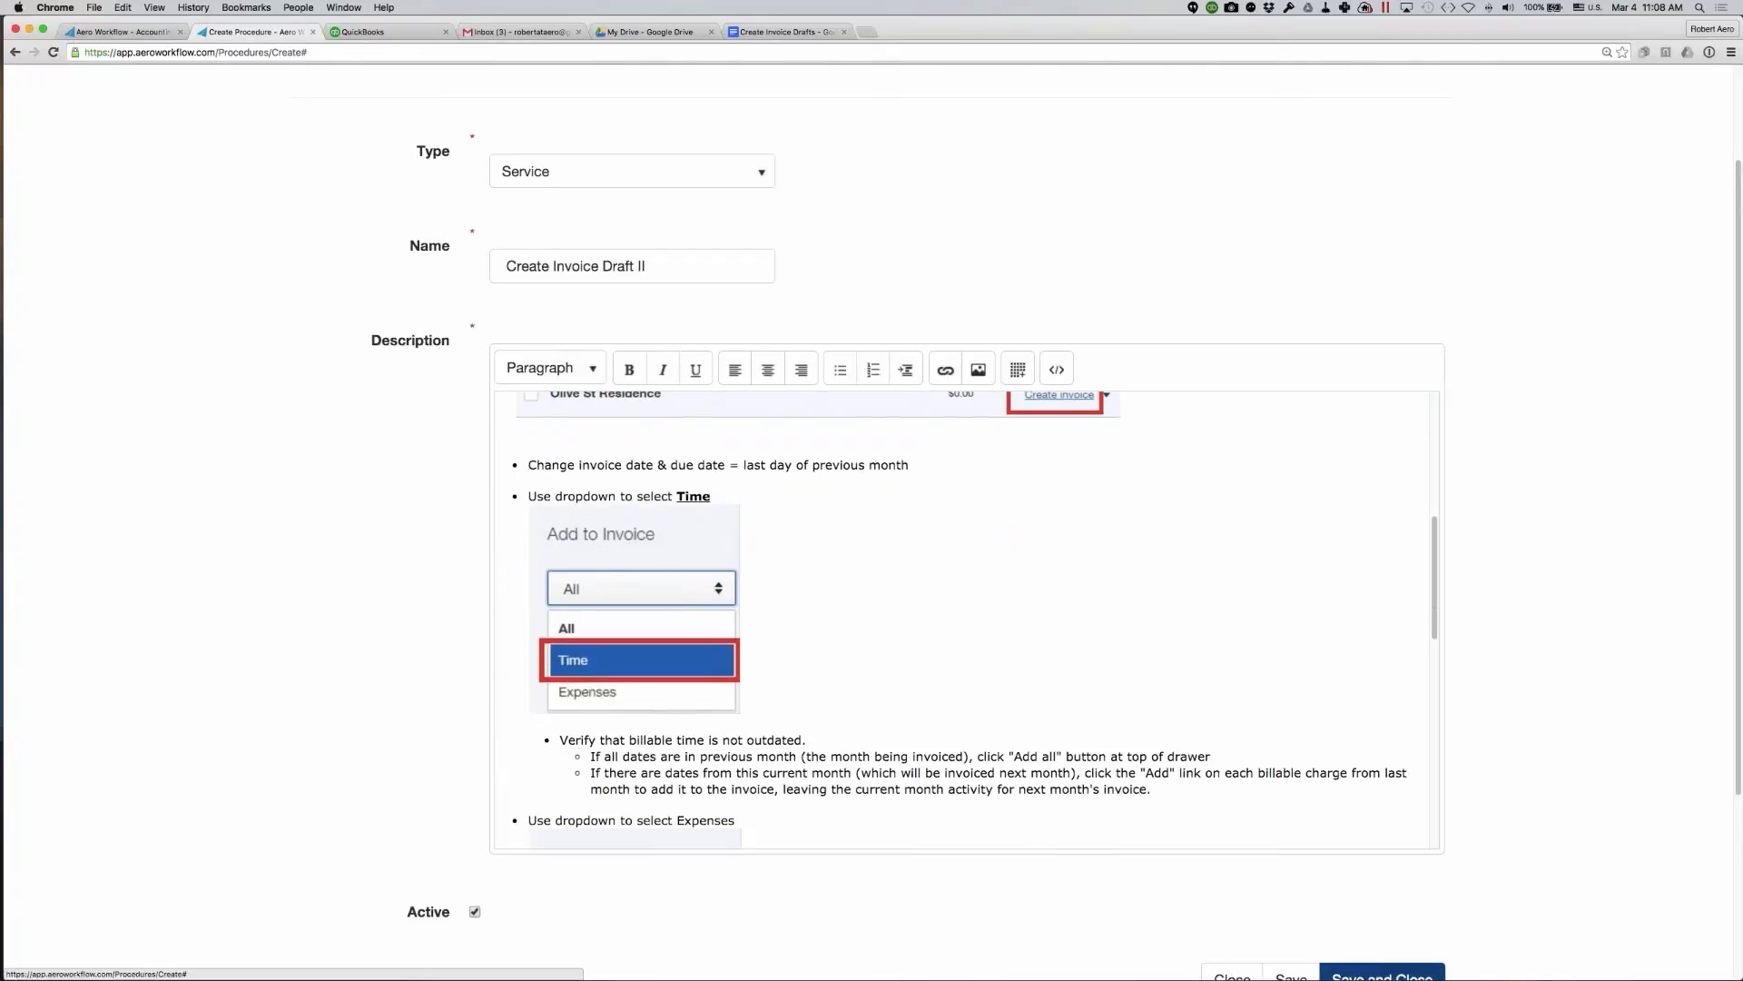
- Save and close the new procedure and sort the Manage Procedures list by Type Name in ascending order
click(1382, 976)
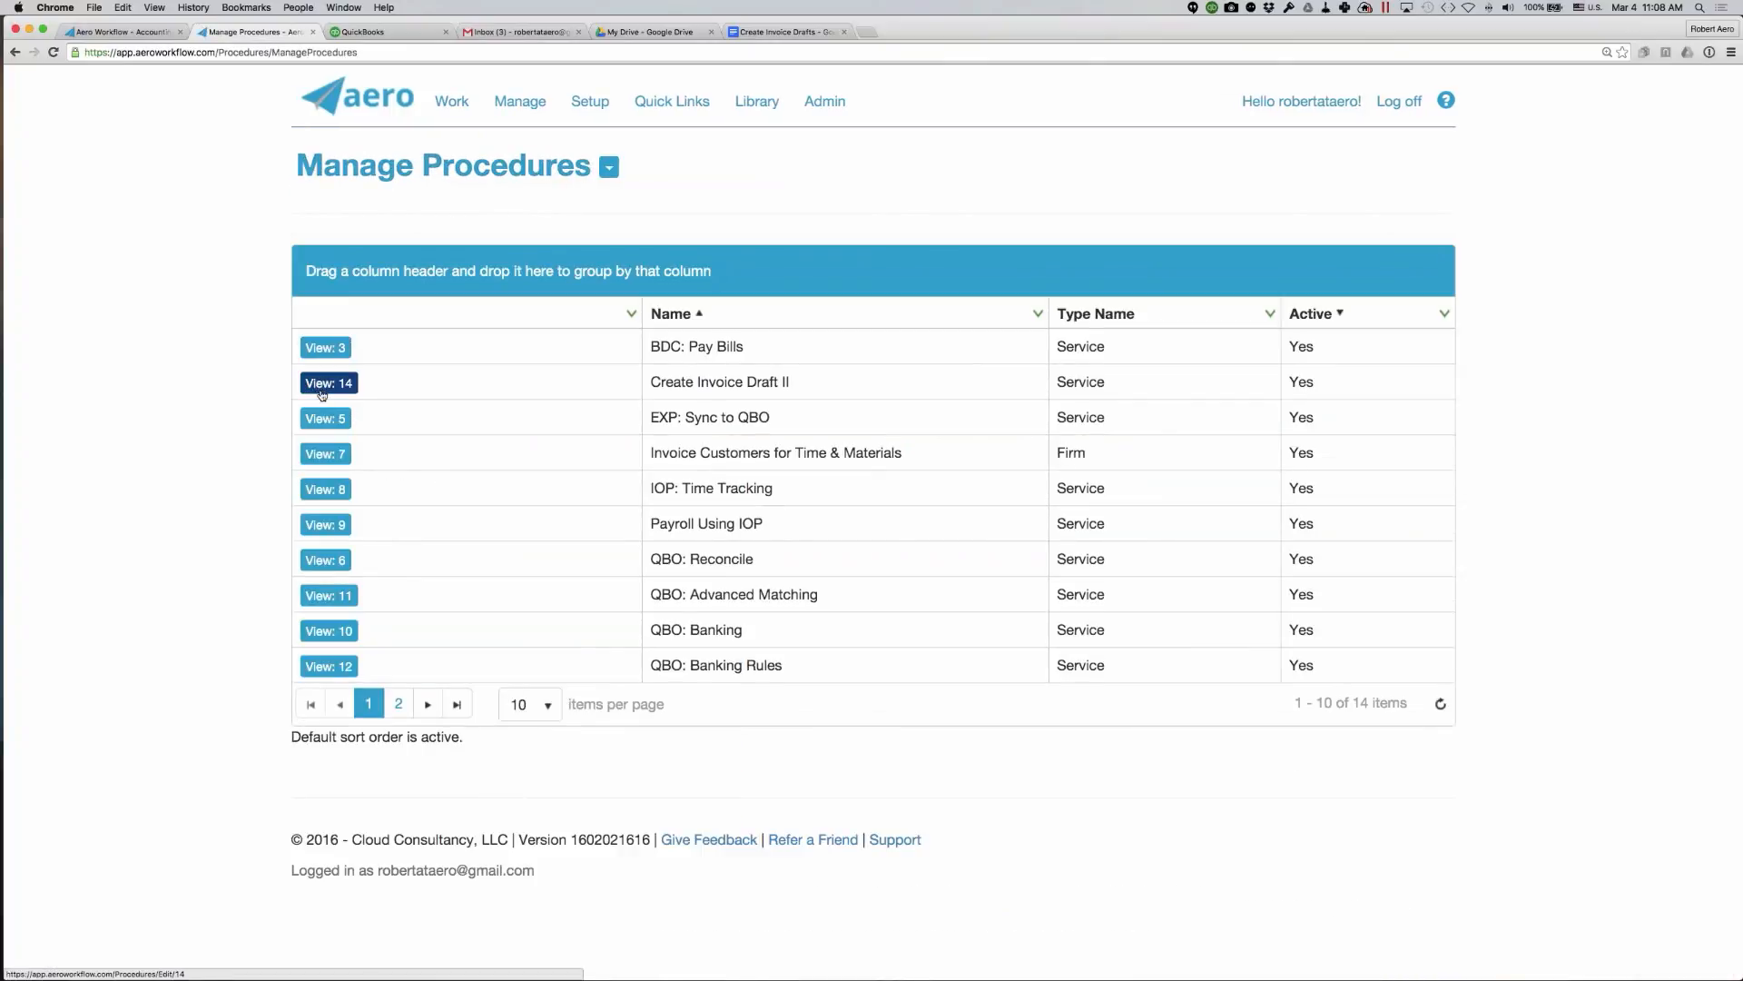
click(1101, 314)
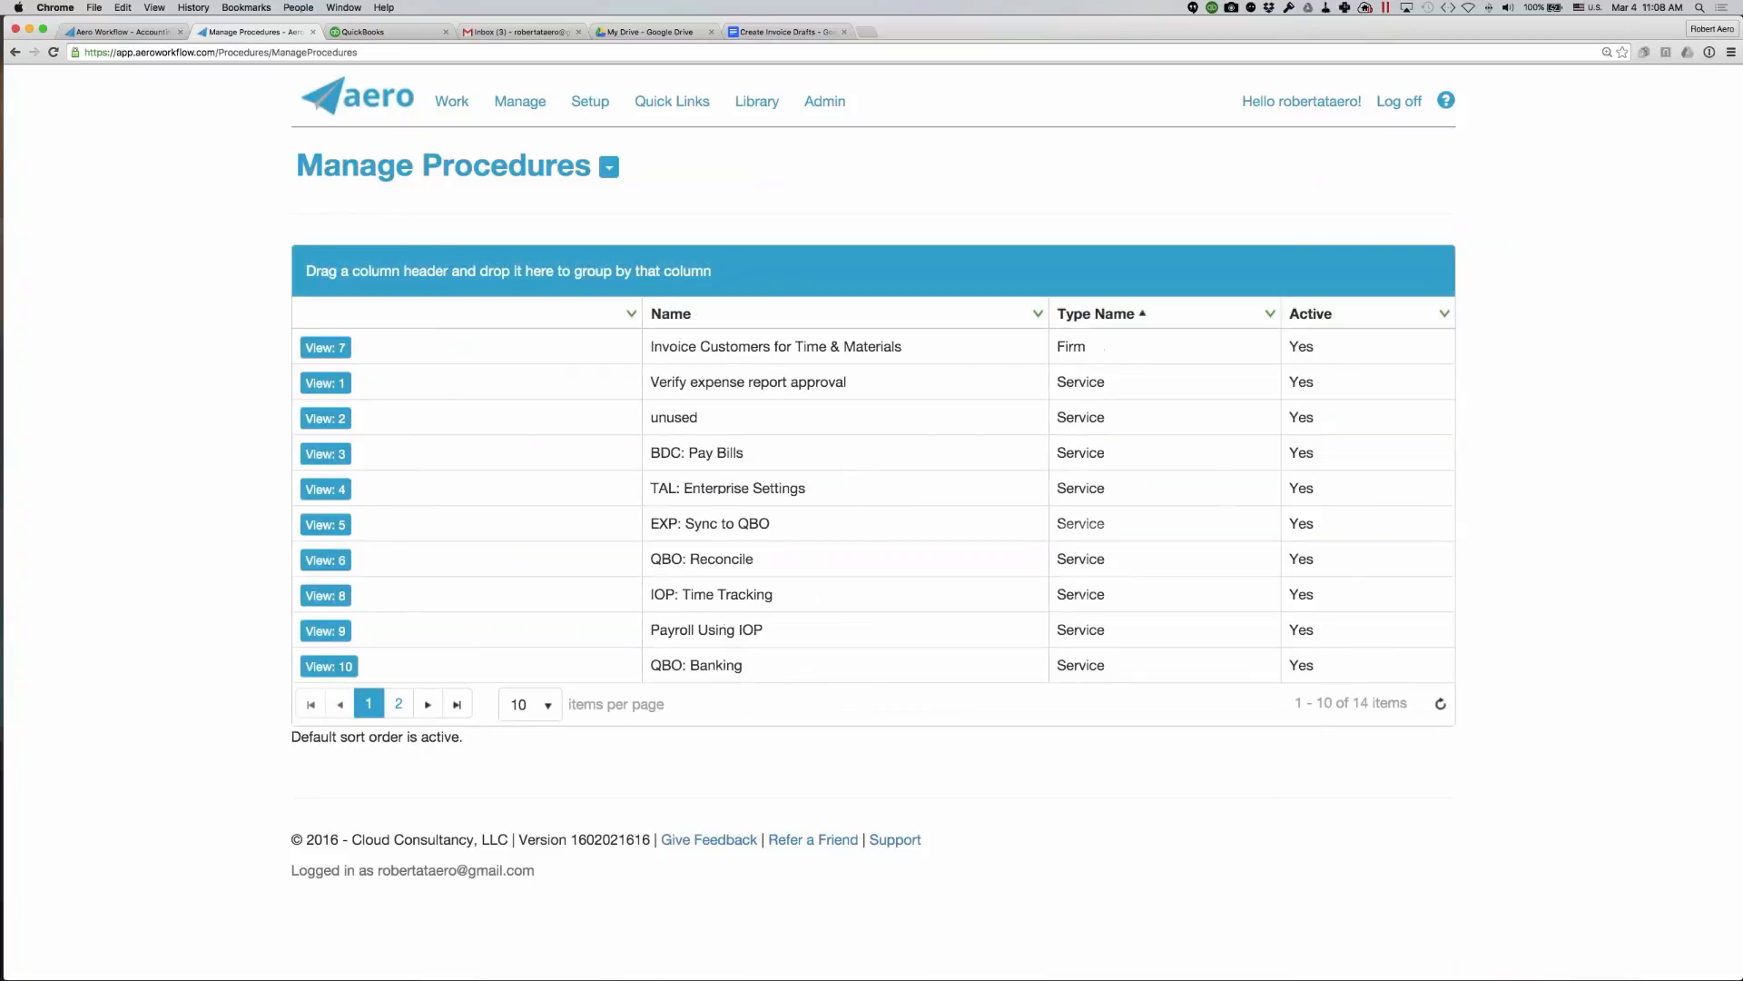